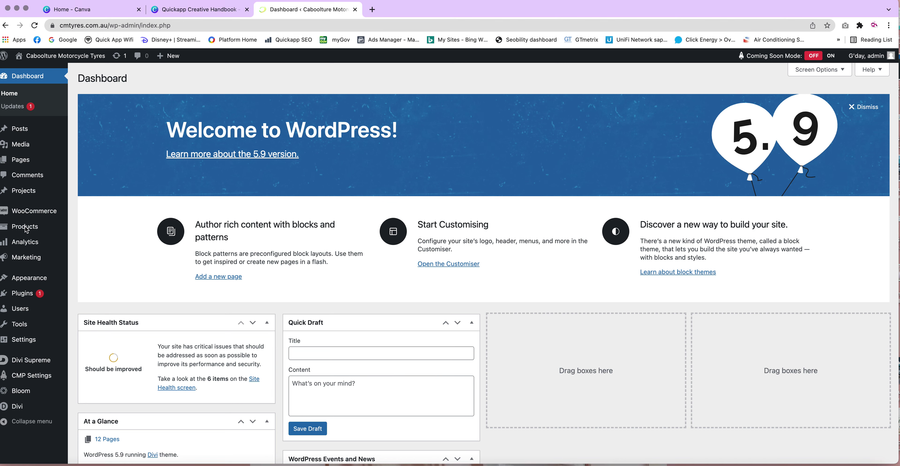
- Go from the Dashboard to the All Products list showing the 8 tyre products
{"action": "left_click", "coordinate": [18, 231]}
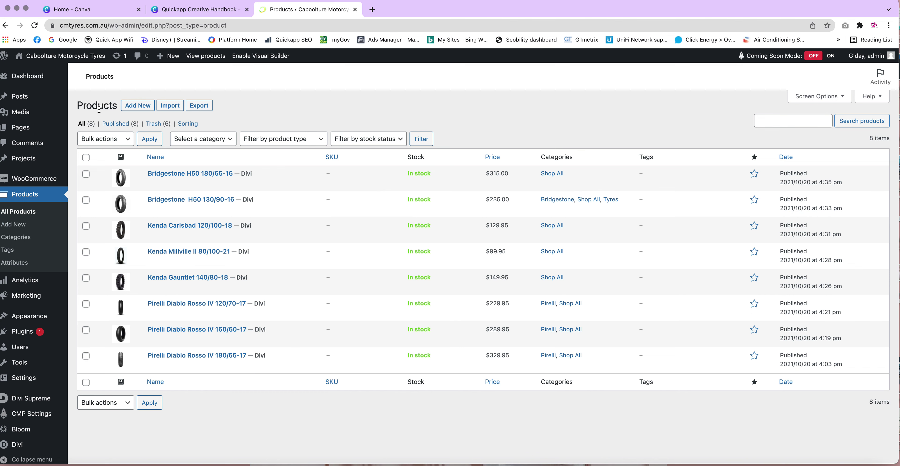
- Start a new product named 'Bridgestone Tyre'
{"action": "left_click", "coordinate": [141, 110]}
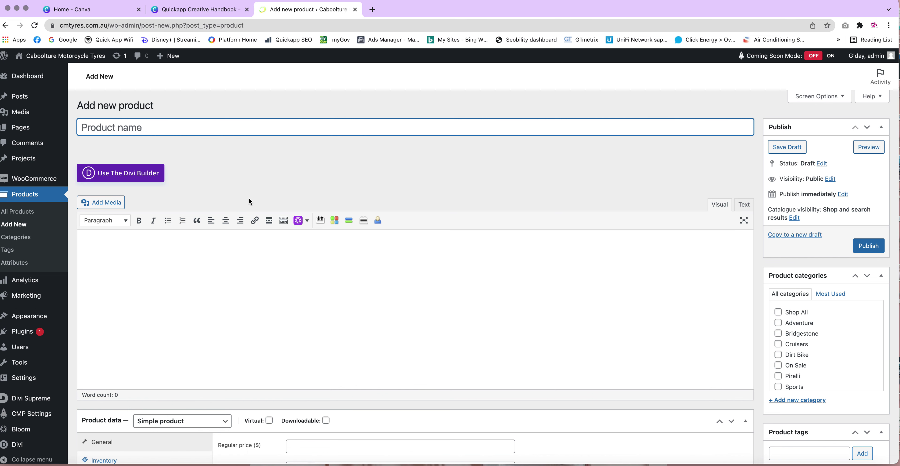
{"action": "type", "text": "Bridgestone T"}
{"action": "key", "text": "BackSpace"}
{"action": "key", "text": "BackSpace"}
{"action": "type", "text": "e Tyre"}
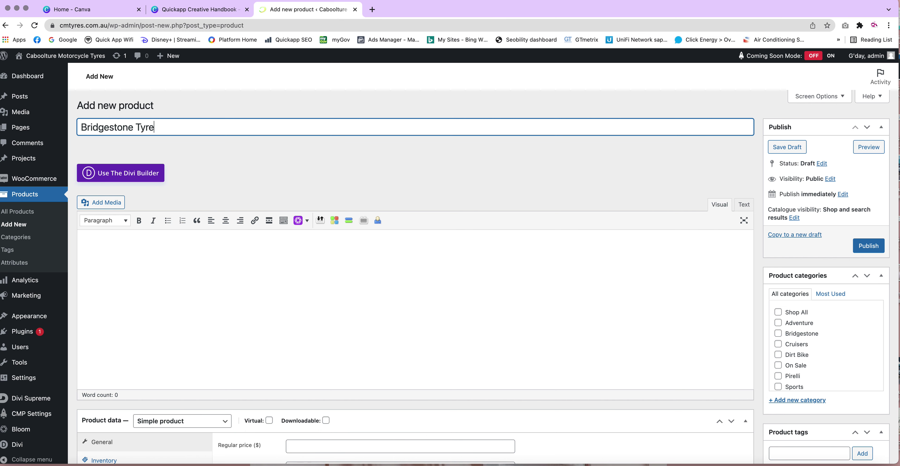
- Add the description 'This is a description of the tyres.' in the editor
{"action": "left_click", "coordinate": [111, 248]}
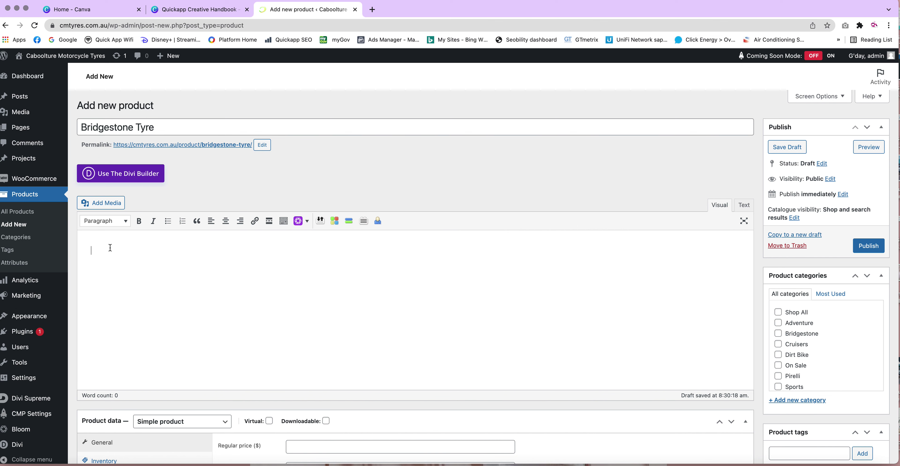
{"action": "type", "text": "This is a description of the tyres"}
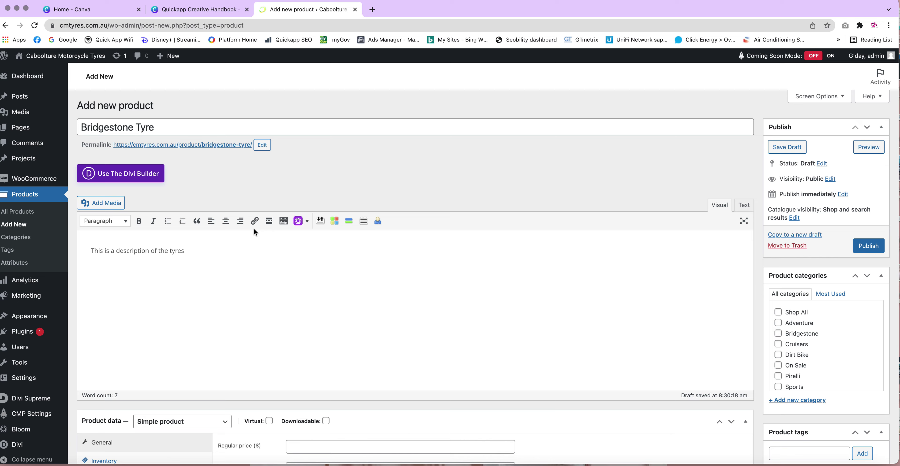
{"action": "type", "text": "."}
- Enter a regular price of 325.00 in the General product data
{"action": "scroll", "coordinate": [362, 207], "scroll_direction": "down", "scroll_amount": 5}
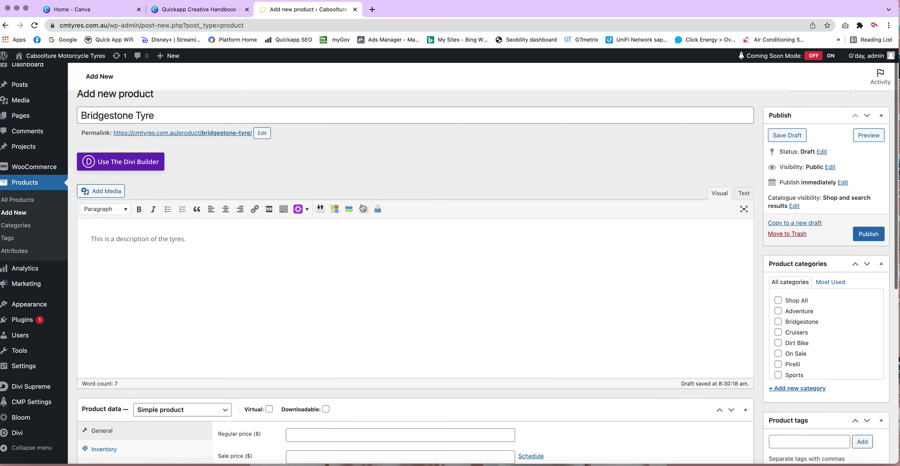
{"action": "scroll", "coordinate": [361, 207], "scroll_direction": "down", "scroll_amount": 1}
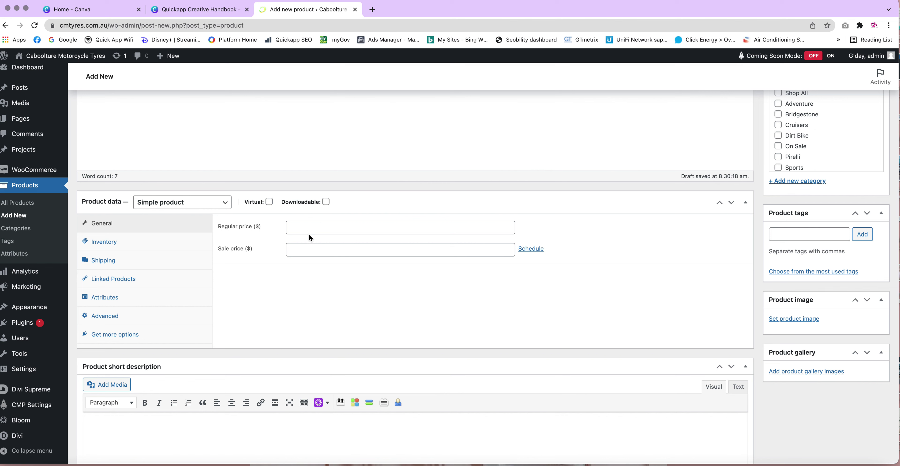
{"action": "left_click", "coordinate": [321, 226]}
{"action": "type", "text": "32"}
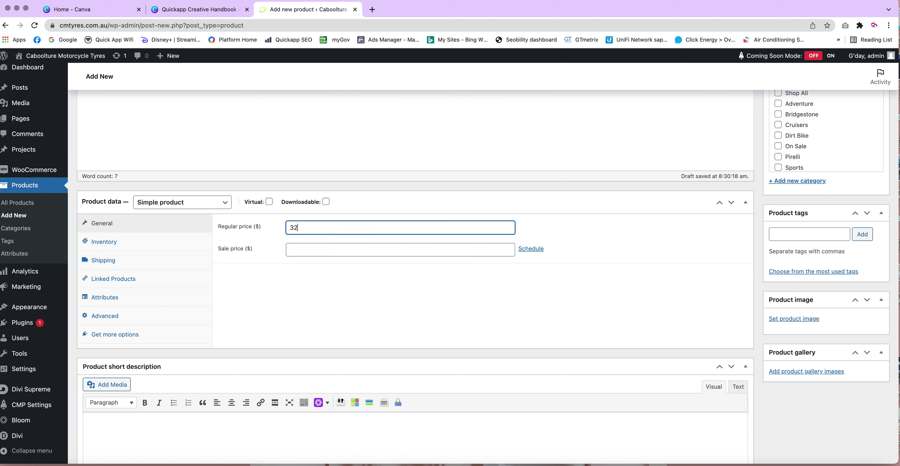
{"action": "type", "text": "5.00"}
- Try a 225.00 sale price scheduled from 15 to 18 February 2022
{"action": "left_click", "coordinate": [327, 252]}
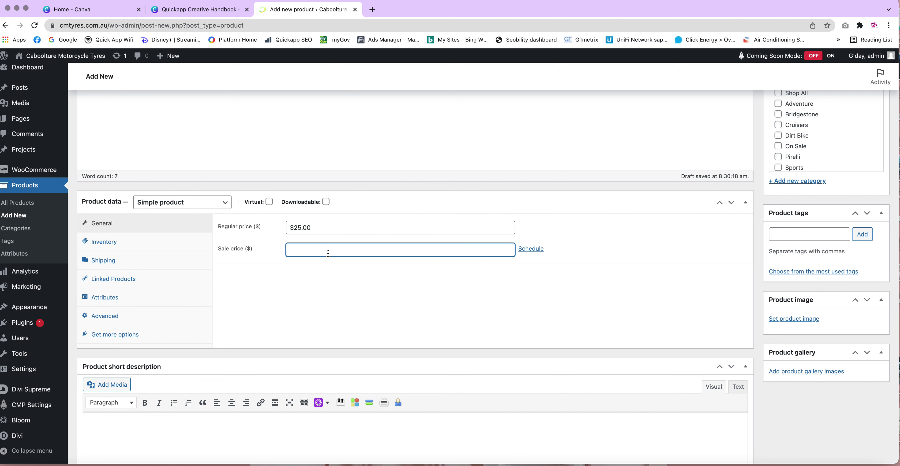
{"action": "type", "text": "225.00"}
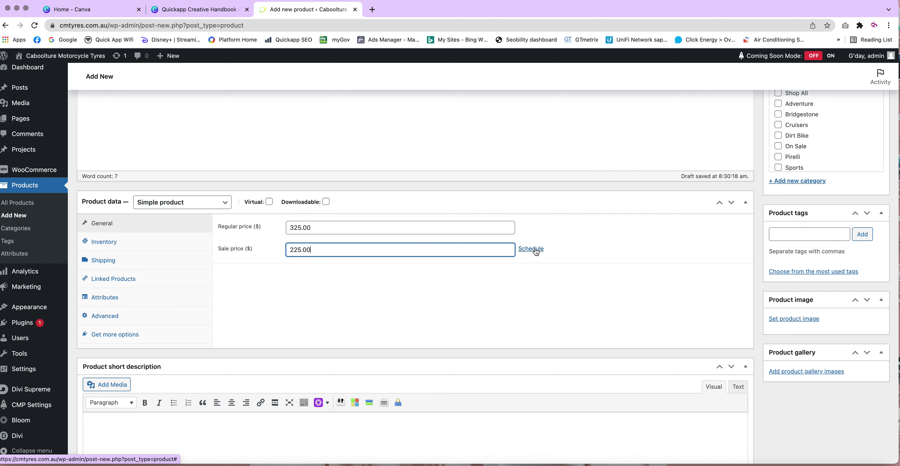
{"action": "left_click", "coordinate": [536, 251]}
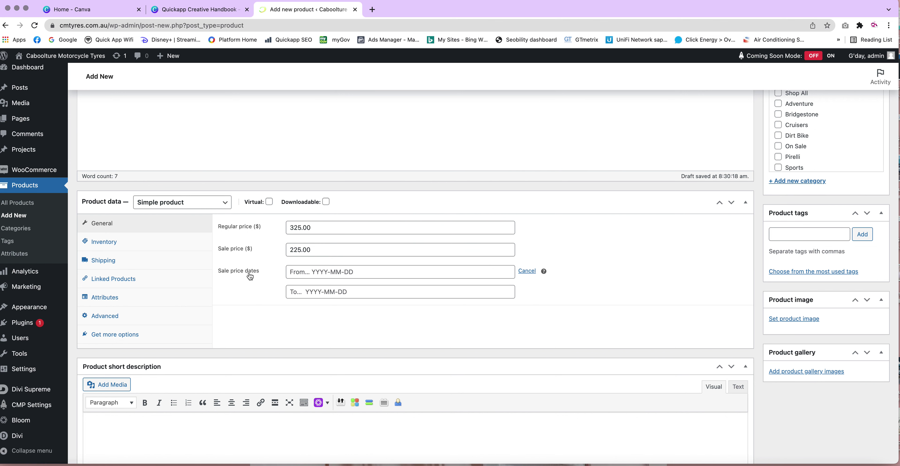
{"action": "left_click", "coordinate": [362, 272]}
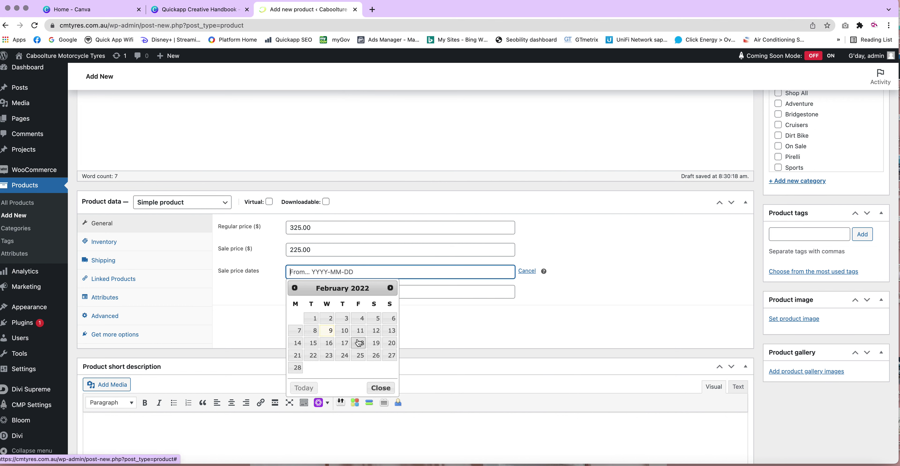
{"action": "left_click", "coordinate": [313, 343]}
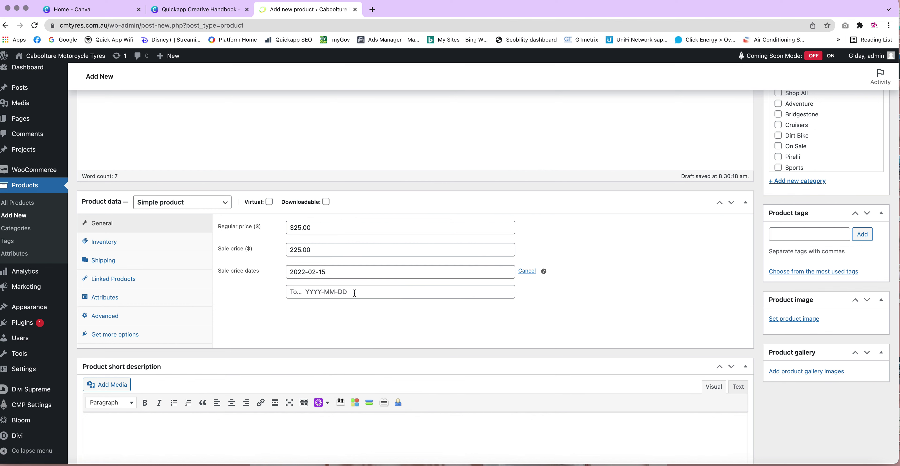
{"action": "left_click", "coordinate": [353, 293]}
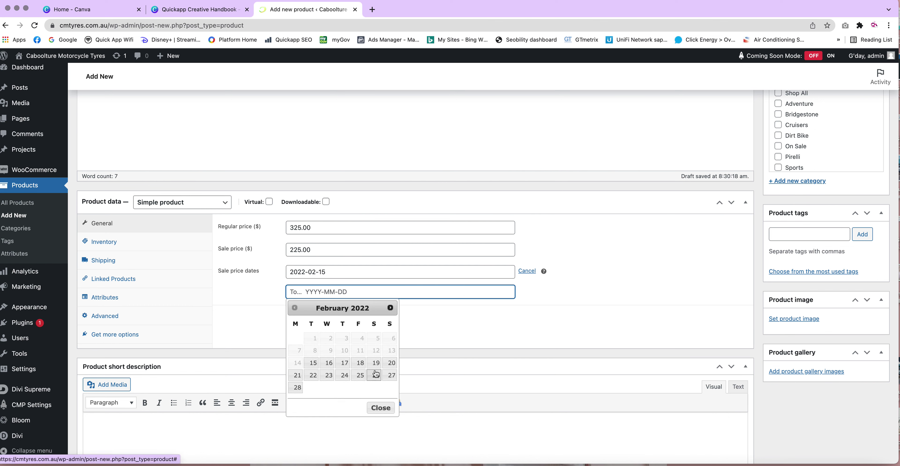
{"action": "left_click", "coordinate": [376, 363]}
{"action": "left_click", "coordinate": [364, 298]}
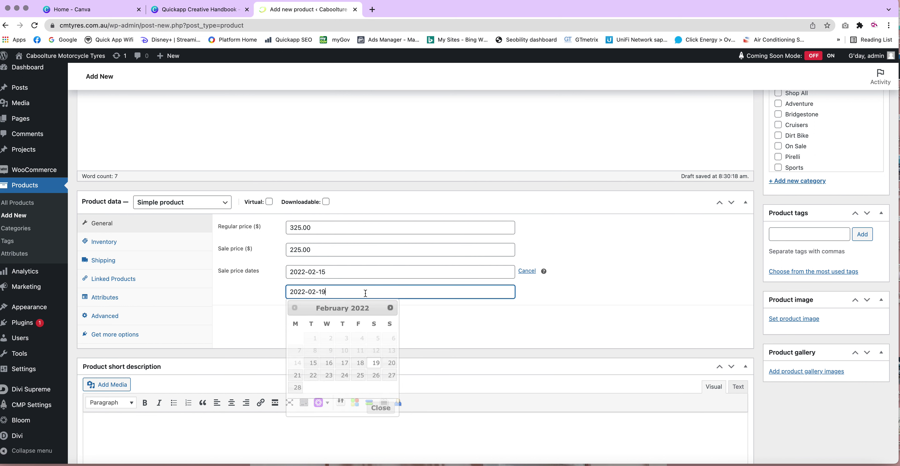
{"action": "left_click", "coordinate": [361, 363]}
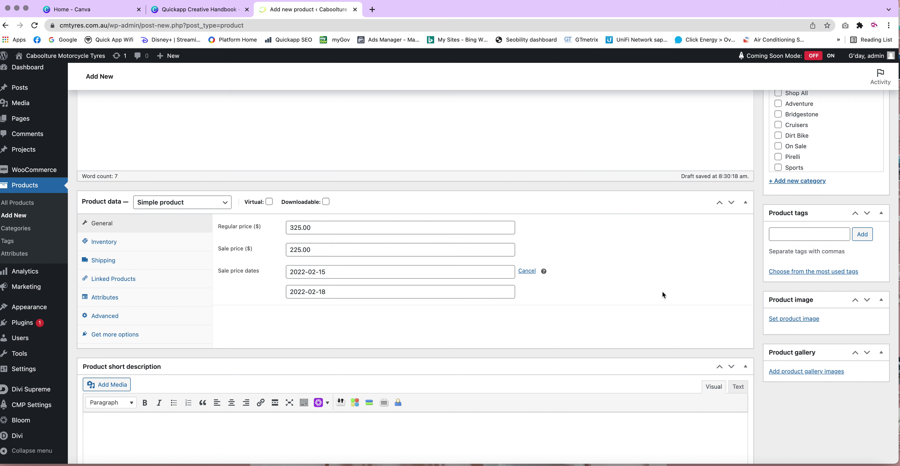
- Cancel the sale schedule and clear the 225.00 sale price
{"action": "left_click", "coordinate": [527, 271]}
{"action": "left_click_drag", "start_coordinate": [331, 250], "coordinate": [261, 249]}
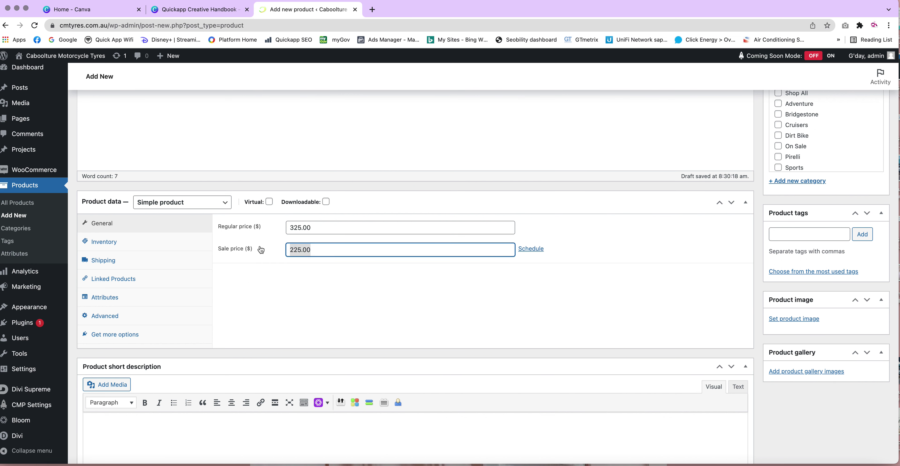
{"action": "key", "text": "BackSpace"}
{"action": "left_click", "coordinate": [274, 307]}
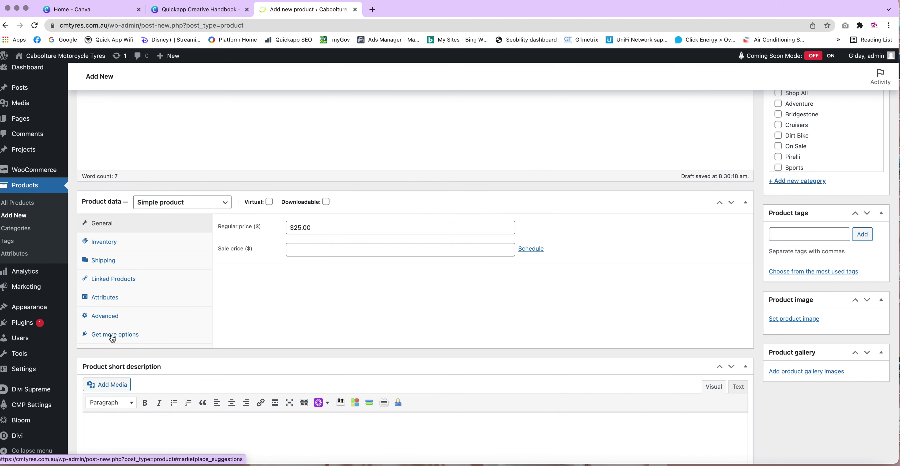
- In Inventory, set SKU sku1110 and track stock with a quantity of 50
{"action": "left_click", "coordinate": [104, 246]}
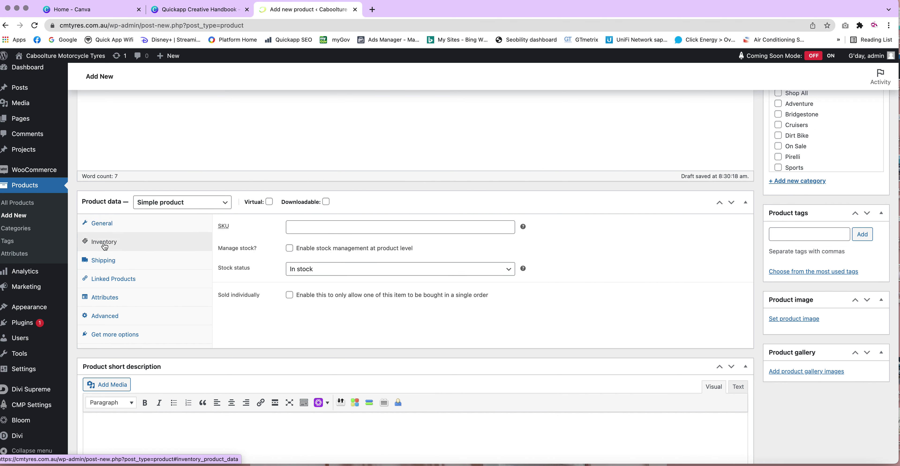
{"action": "left_click", "coordinate": [319, 227]}
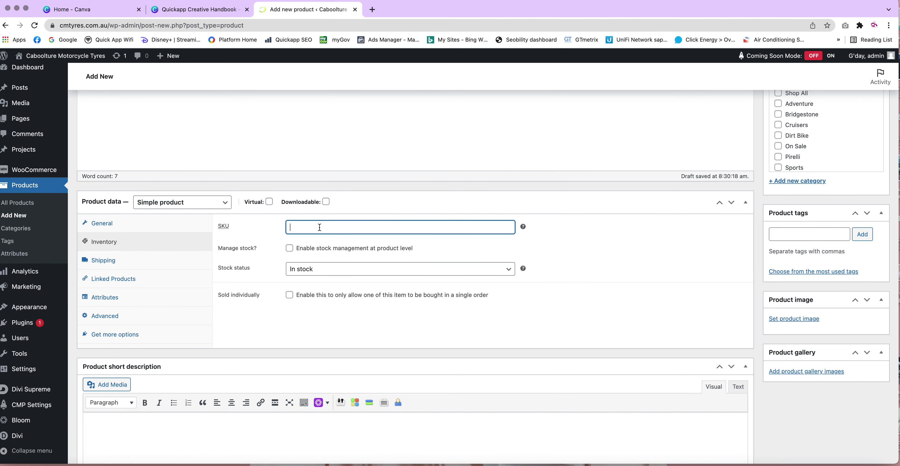
{"action": "type", "text": "sku1110"}
{"action": "left_click", "coordinate": [289, 249]}
{"action": "left_click", "coordinate": [291, 271]}
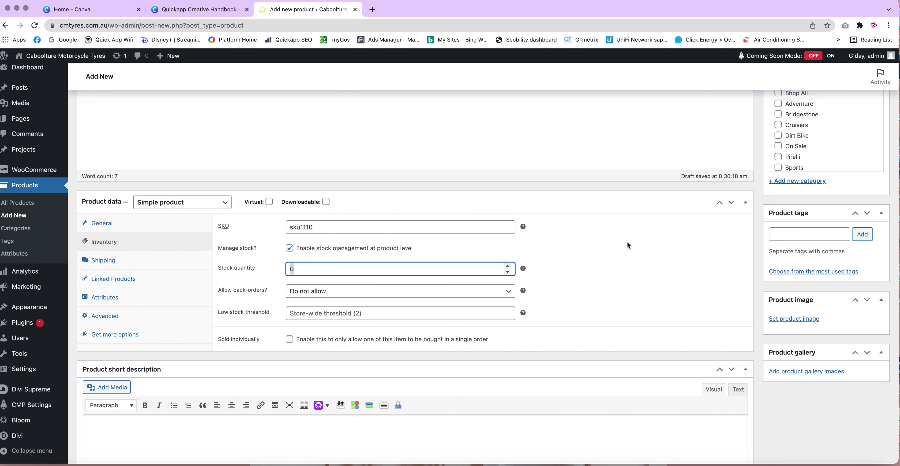
{"action": "type", "text": "50"}
- Allow back-orders with customer notice and set the low stock threshold to 6
{"action": "left_click", "coordinate": [511, 293]}
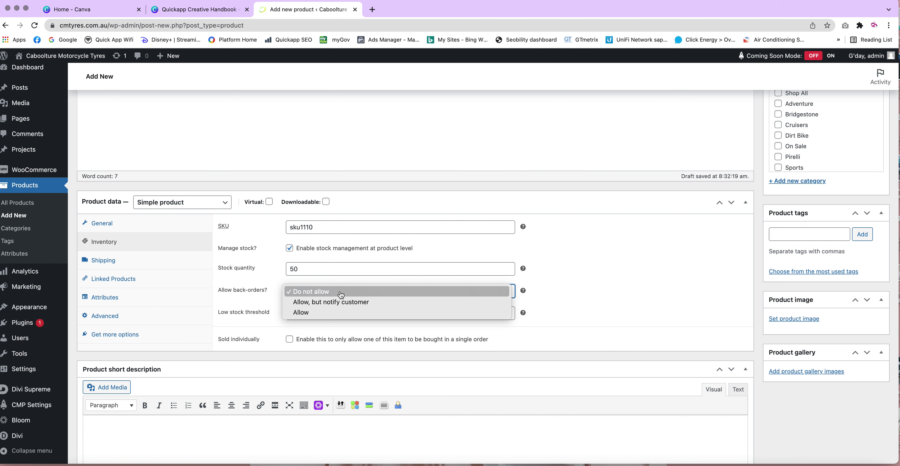
{"action": "left_click", "coordinate": [314, 304]}
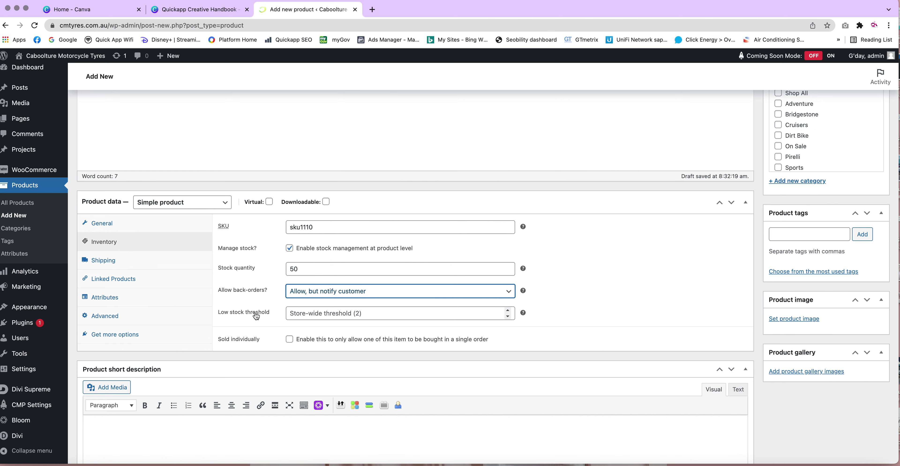
{"action": "left_click", "coordinate": [508, 311]}
{"action": "left_click", "coordinate": [509, 310]}
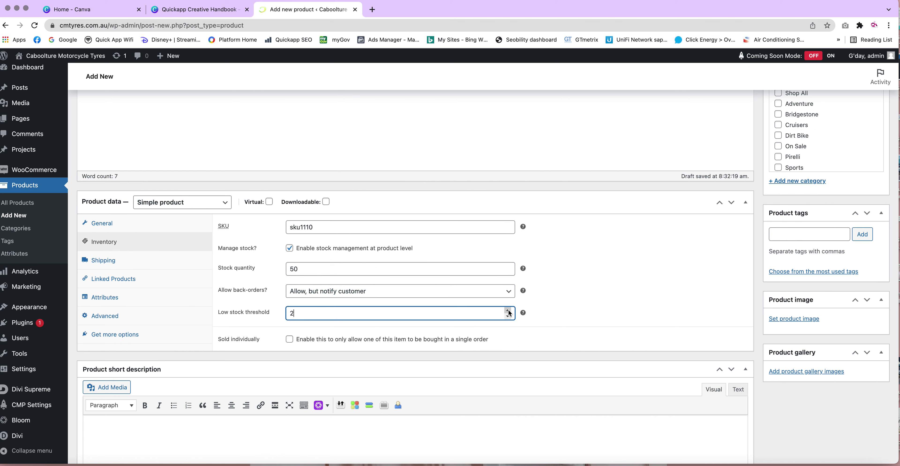
{"action": "left_click", "coordinate": [509, 311]}
{"action": "left_click", "coordinate": [508, 311]}
{"action": "left_click", "coordinate": [508, 310]}
{"action": "left_click", "coordinate": [119, 261]}
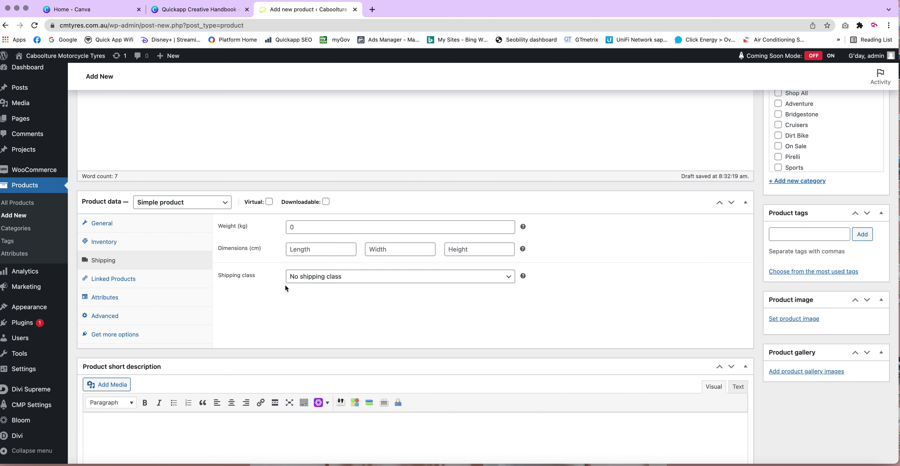
- Enter a shipping weight of 0.125 kg, leaving dimensions and shipping class blank
{"action": "left_click", "coordinate": [301, 228]}
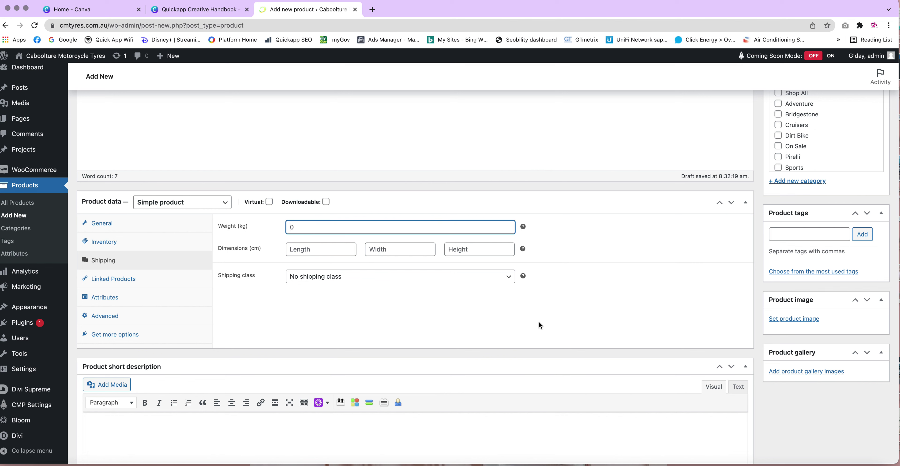
{"action": "type", "text": "0.125"}
{"action": "scroll", "coordinate": [653, 300], "scroll_direction": "down", "scroll_amount": 3}
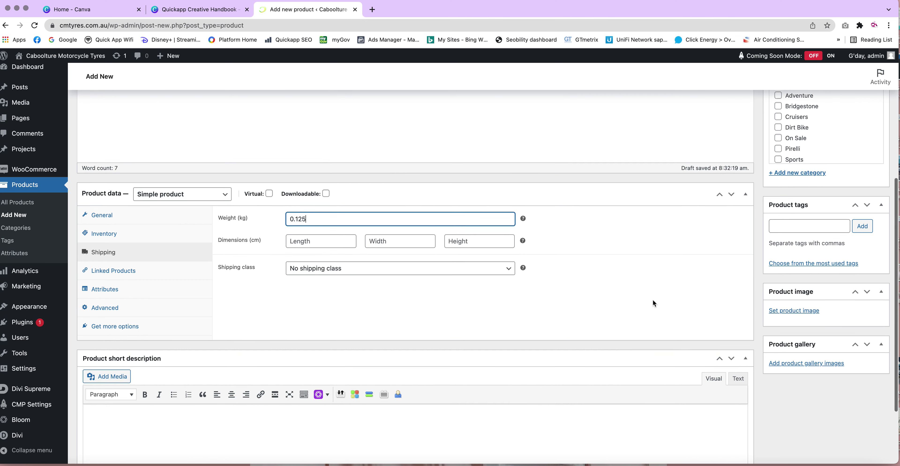
{"action": "scroll", "coordinate": [653, 300], "scroll_direction": "down", "scroll_amount": 1}
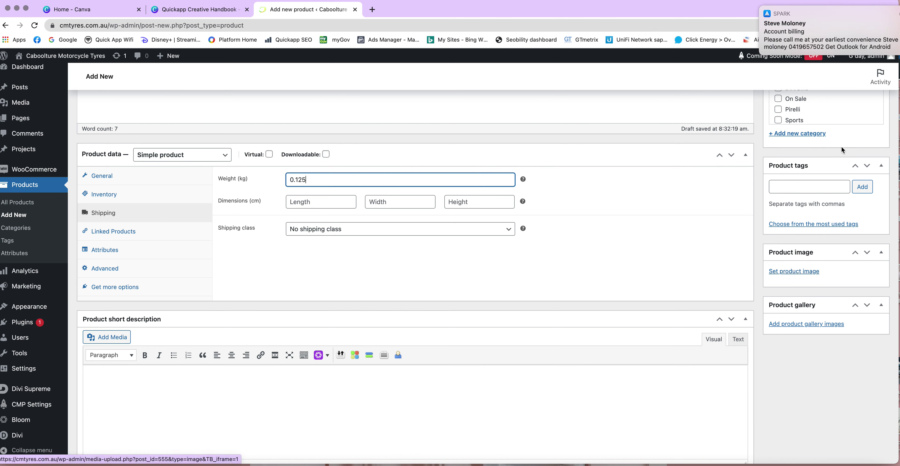
{"action": "left_click", "coordinate": [763, 12]}
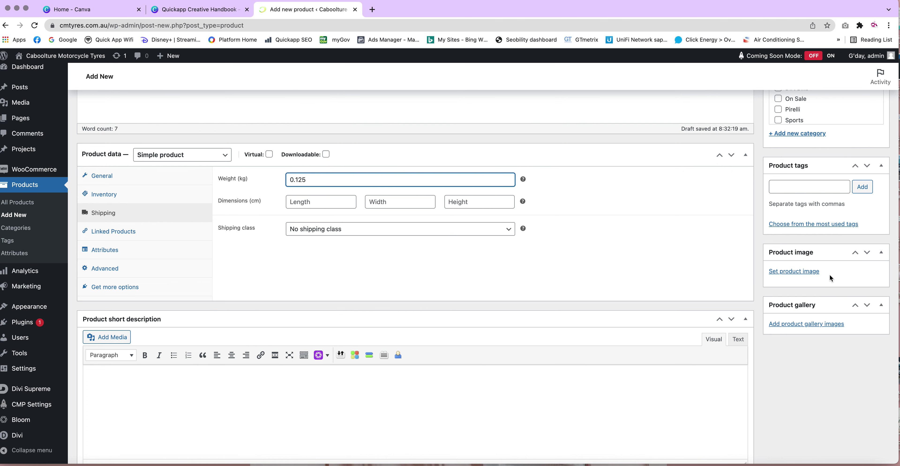
- Open the product image picker's Upload files area and browse the computer's Desktop
{"action": "left_click", "coordinate": [791, 273]}
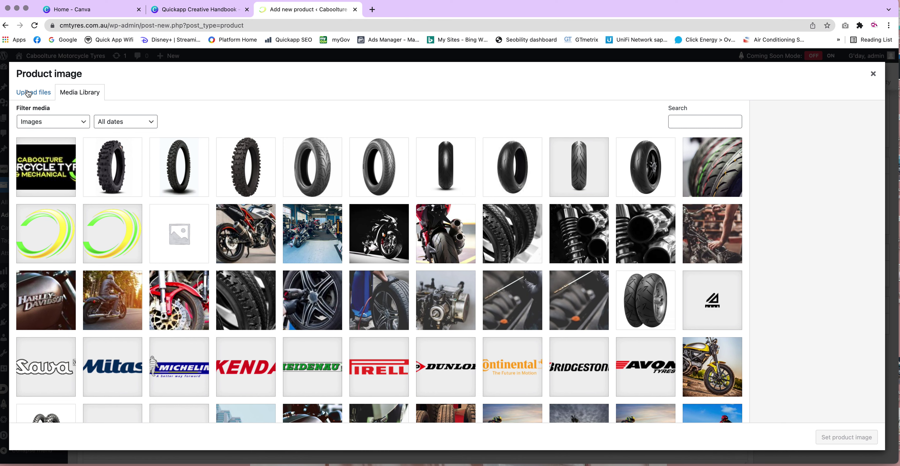
{"action": "left_click", "coordinate": [26, 97]}
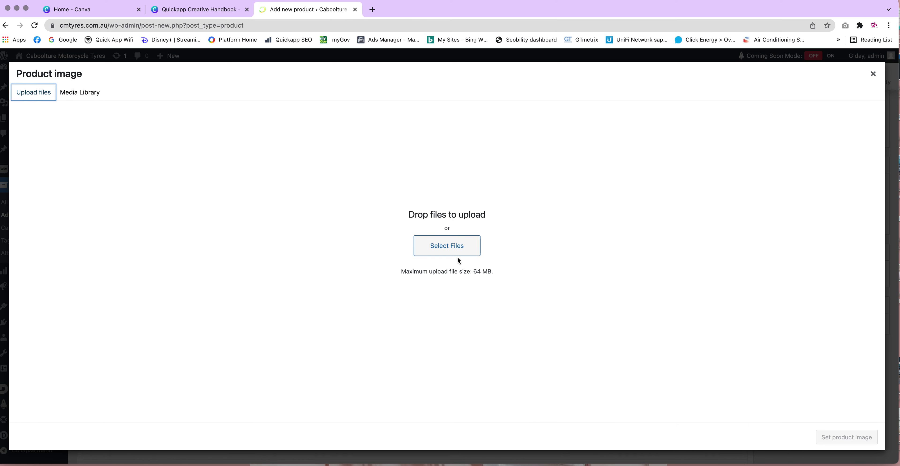
{"action": "left_click", "coordinate": [447, 248]}
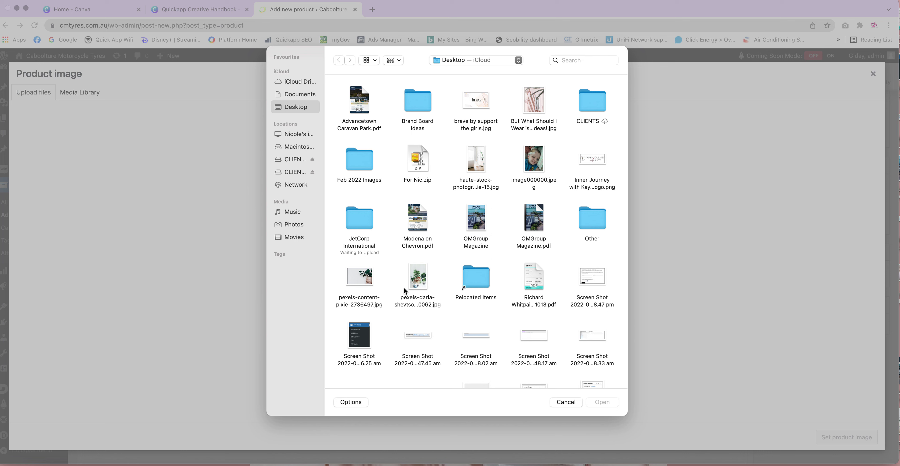
- Upload only pexels-content-pixie-2736497.jpg from the Desktop to the media library
{"action": "left_click", "coordinate": [361, 281]}
{"action": "left_click", "coordinate": [419, 279], "text": "super"}
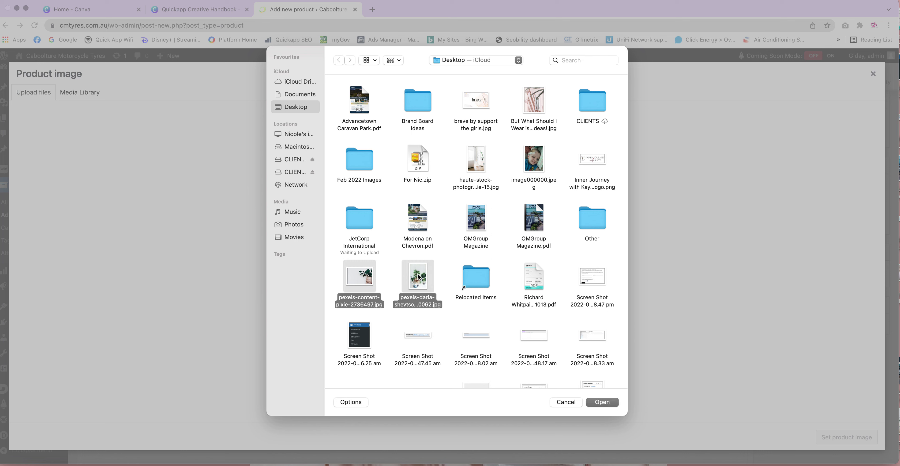
{"action": "left_click", "coordinate": [481, 164], "text": "super"}
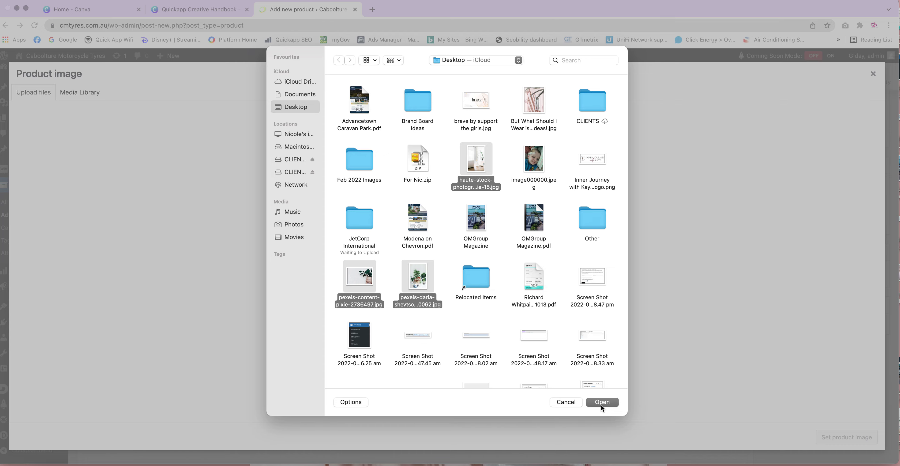
{"action": "left_click", "coordinate": [462, 310]}
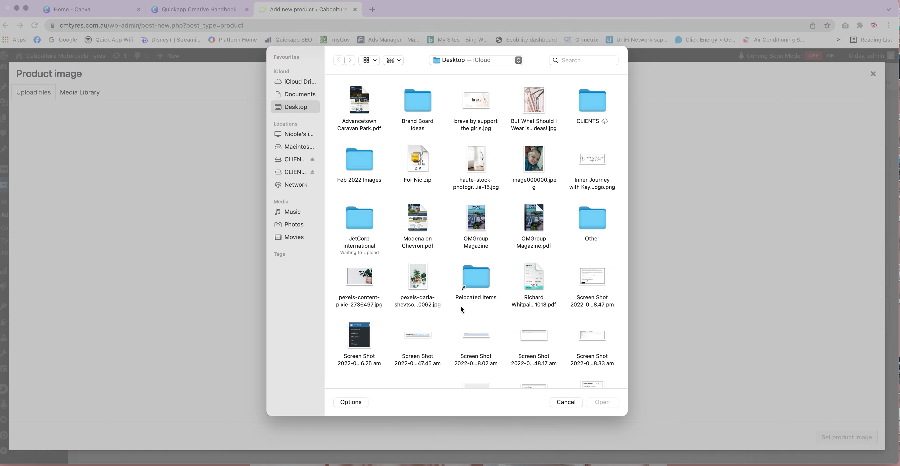
{"action": "left_click", "coordinate": [370, 279]}
{"action": "left_click", "coordinate": [597, 403]}
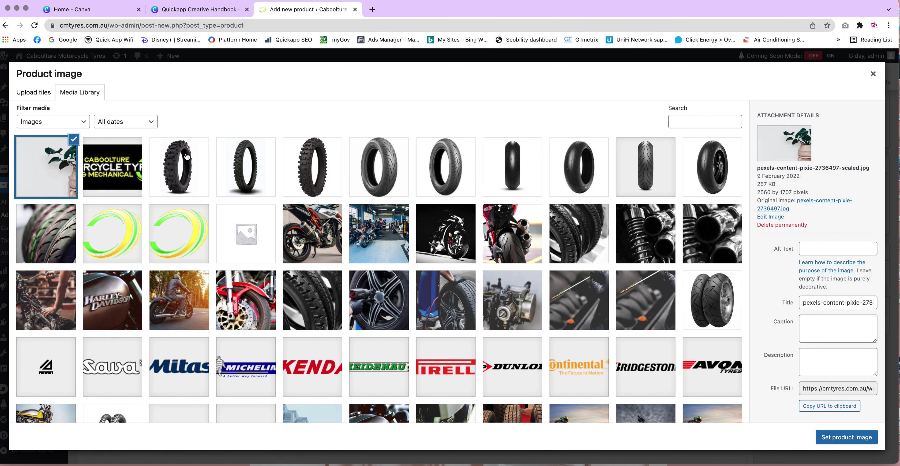
- Permanently delete the uploaded plant photo and select Kenda-Gauntlet-14080-18.jpg instead
{"action": "left_click", "coordinate": [780, 225]}
{"action": "key", "text": "Return"}
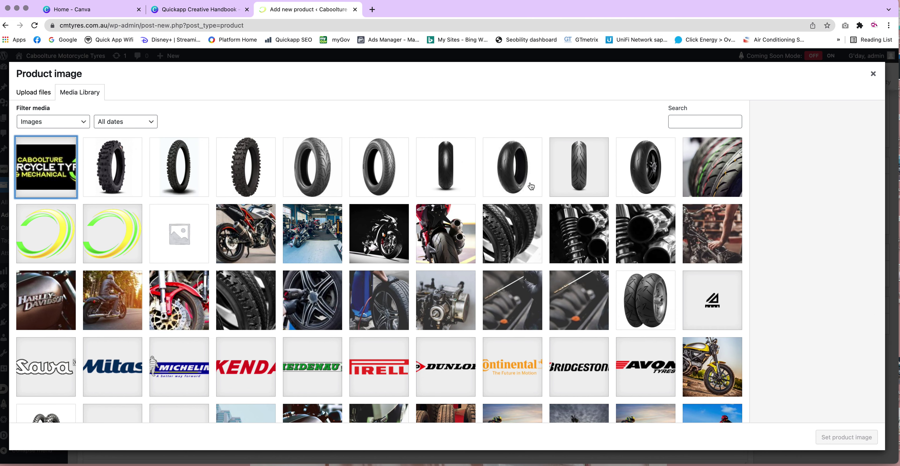
{"action": "left_click", "coordinate": [124, 161]}
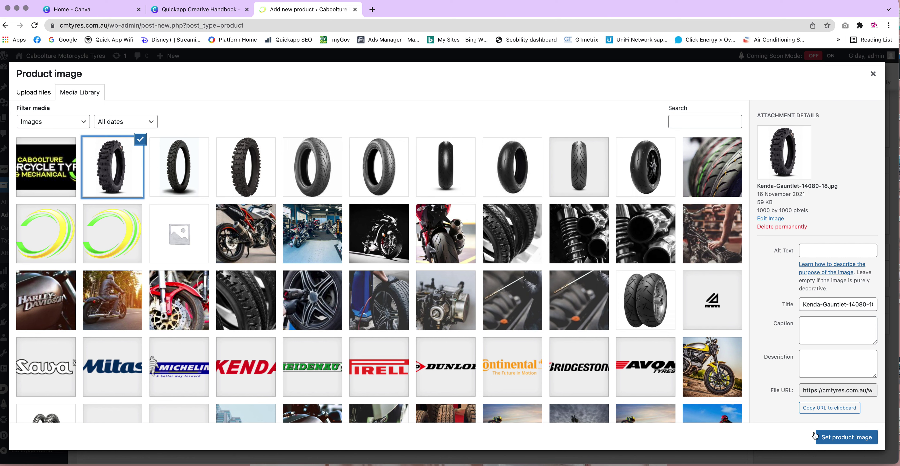
- Set the Kenda-Gauntlet image as product image; gallery: Kenda, Kenda Carlsbad, road tyre, Bridgestone H50
{"action": "left_click", "coordinate": [834, 441]}
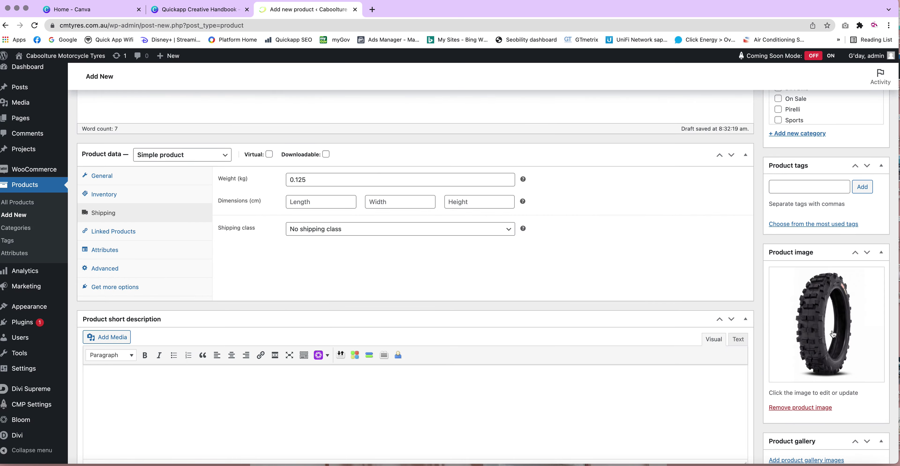
{"action": "scroll", "coordinate": [776, 410], "scroll_direction": "down", "scroll_amount": 2}
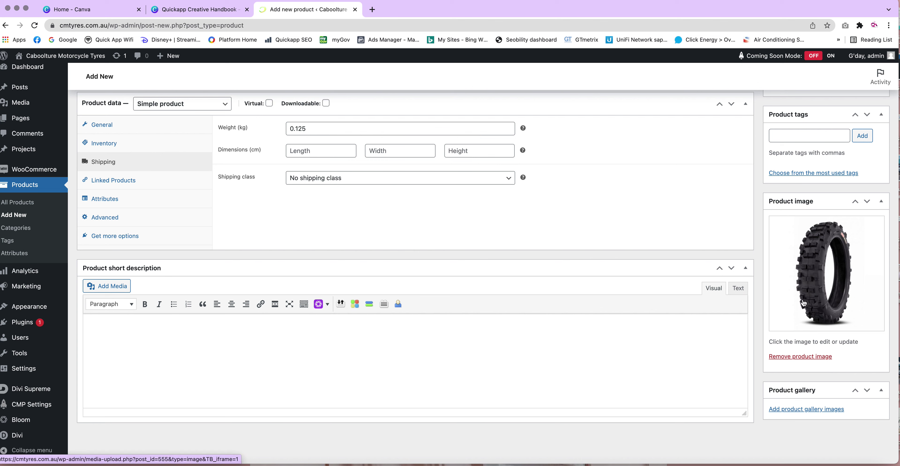
{"action": "left_click", "coordinate": [796, 409]}
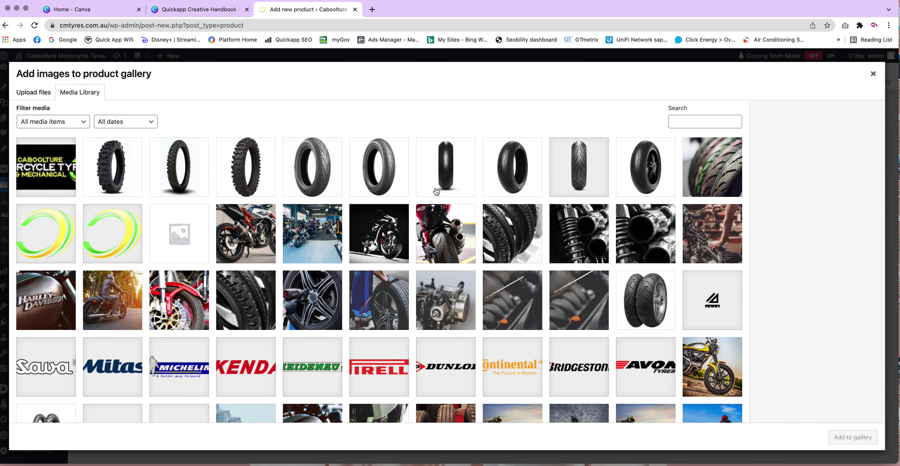
{"action": "left_click", "coordinate": [180, 161]}
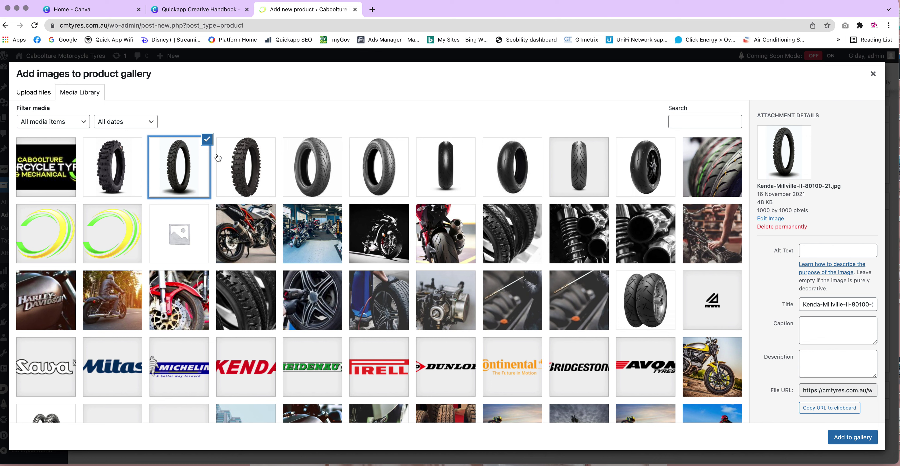
{"action": "left_click", "coordinate": [240, 154]}
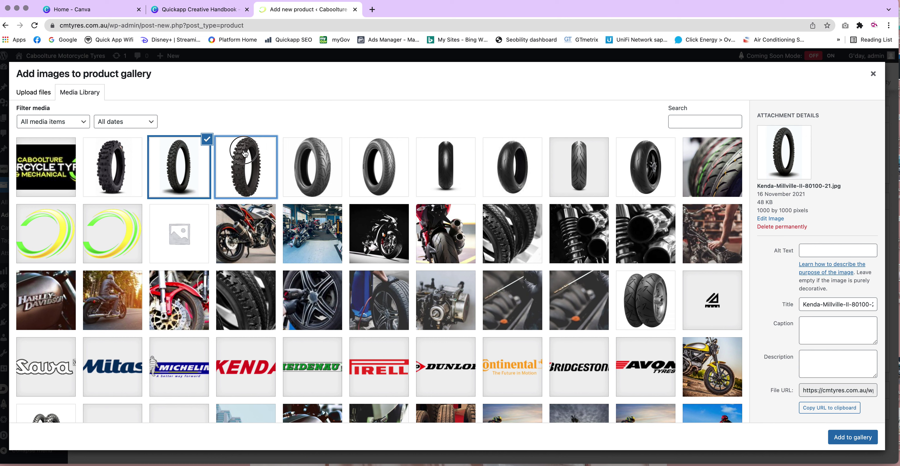
{"action": "left_click", "coordinate": [304, 154]}
{"action": "left_click", "coordinate": [384, 149]}
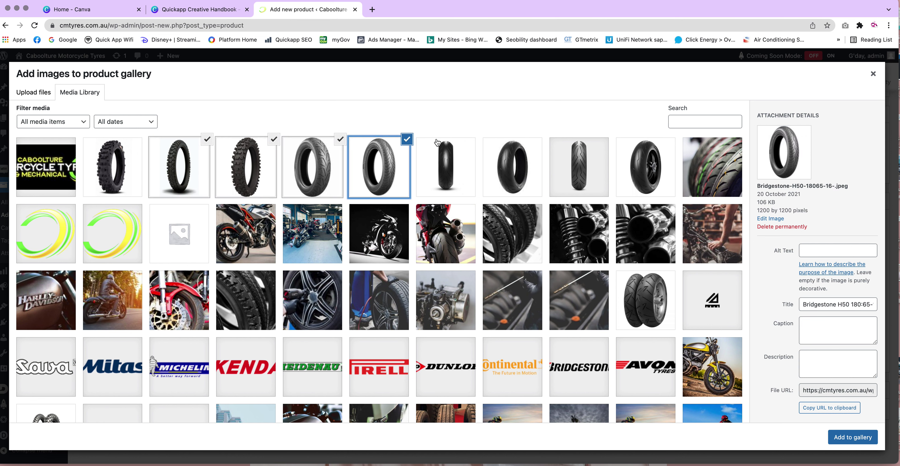
{"action": "left_click", "coordinate": [847, 437]}
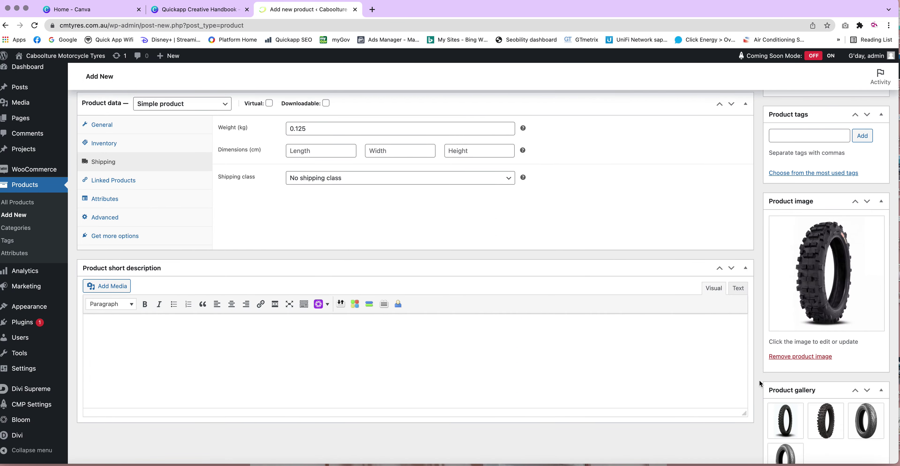
{"action": "scroll", "coordinate": [760, 380], "scroll_direction": "down", "scroll_amount": 2}
{"action": "scroll", "coordinate": [760, 383], "scroll_direction": "down", "scroll_amount": 1}
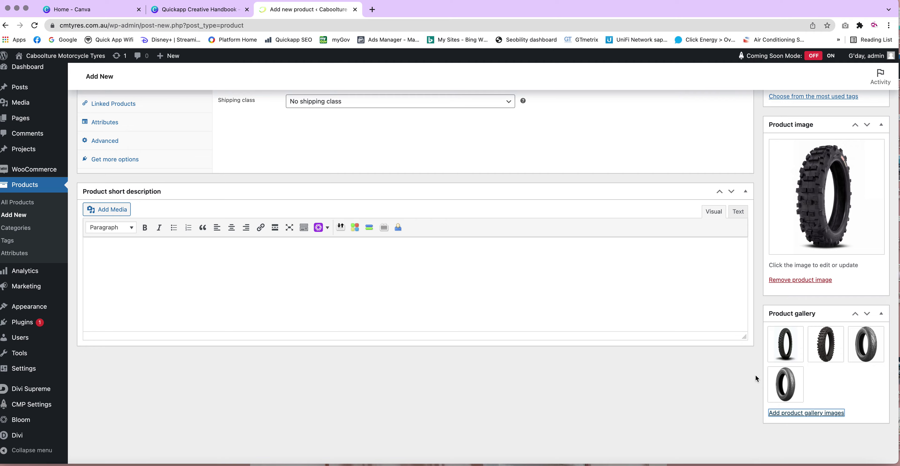
{"action": "scroll", "coordinate": [755, 375], "scroll_direction": "up", "scroll_amount": 5}
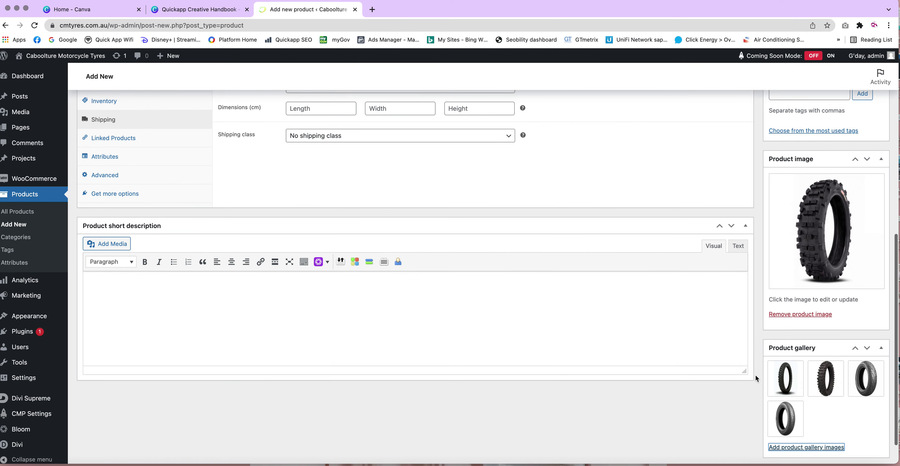
{"action": "scroll", "coordinate": [755, 375], "scroll_direction": "up", "scroll_amount": 5}
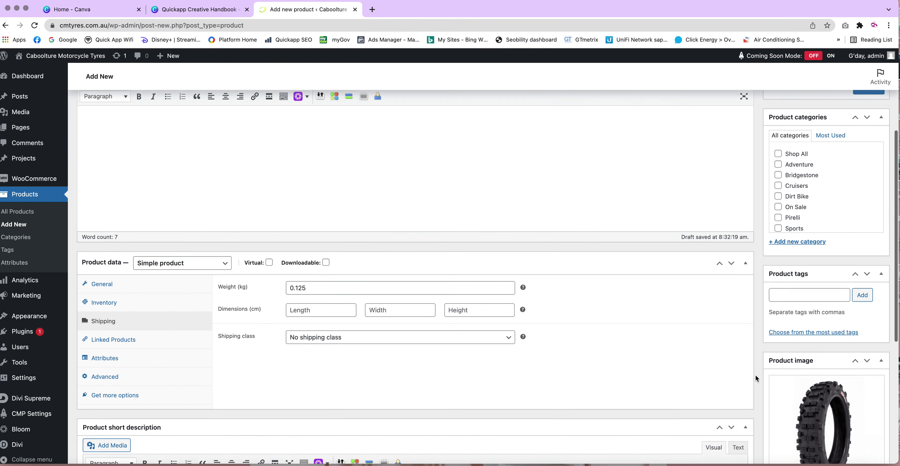
{"action": "scroll", "coordinate": [755, 375], "scroll_direction": "up", "scroll_amount": 1}
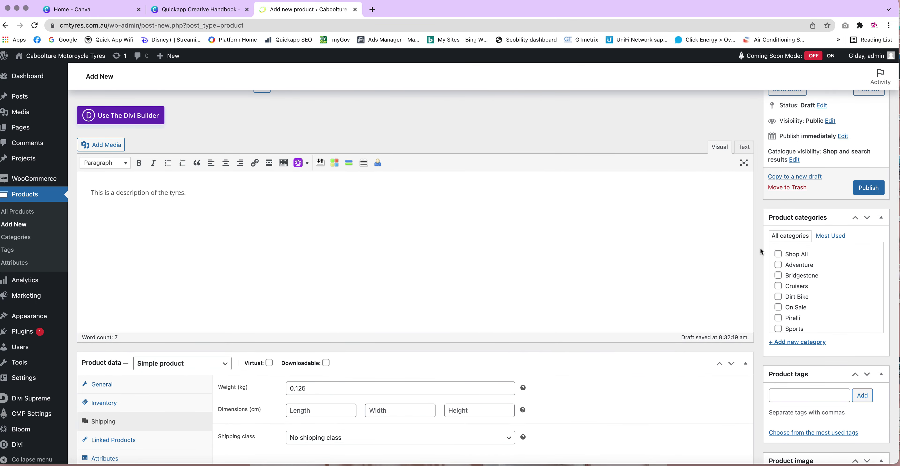
{"action": "scroll", "coordinate": [760, 248], "scroll_direction": "up", "scroll_amount": 2}
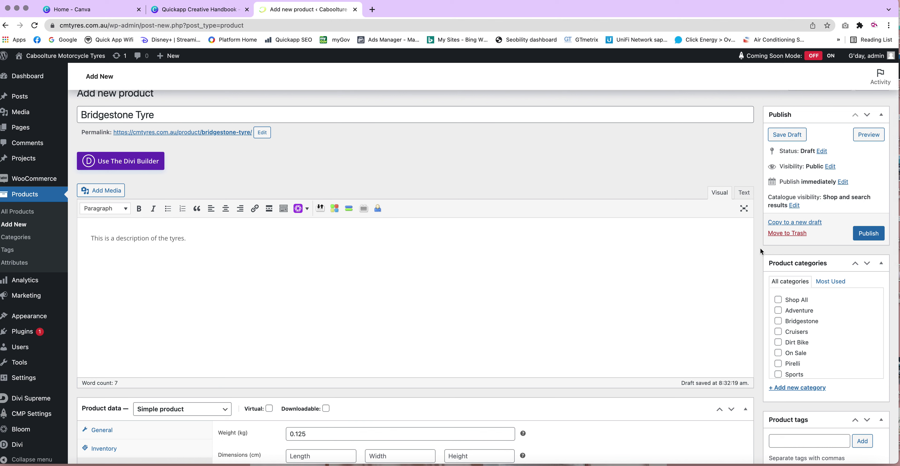
{"action": "left_click", "coordinate": [777, 300]}
{"action": "scroll", "coordinate": [871, 315], "scroll_direction": "down", "scroll_amount": 2}
{"action": "scroll", "coordinate": [871, 315], "scroll_direction": "up", "scroll_amount": 1}
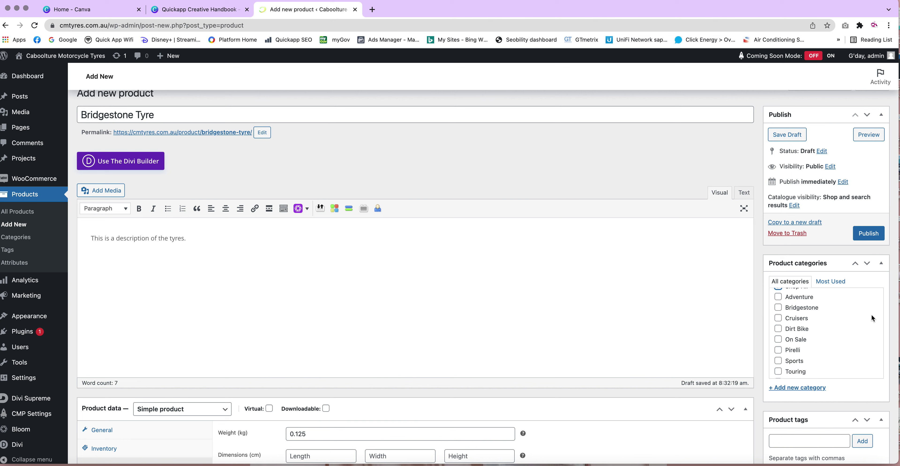
{"action": "scroll", "coordinate": [871, 315], "scroll_direction": "up", "scroll_amount": 1}
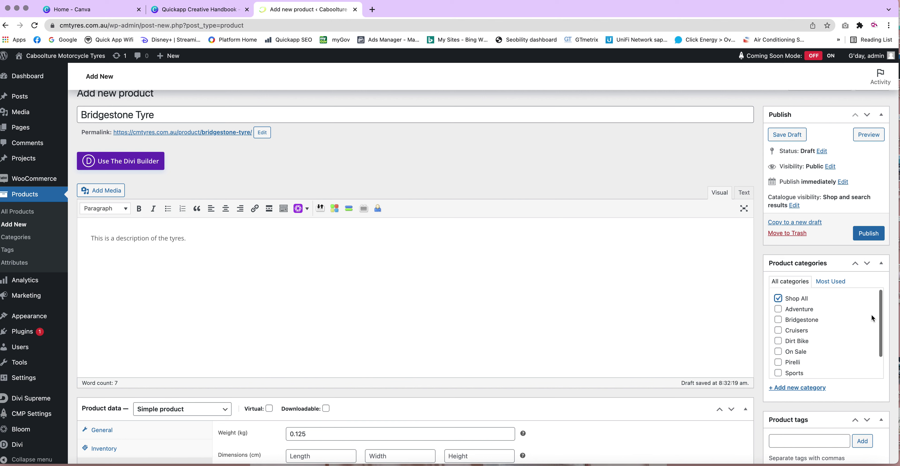
{"action": "scroll", "coordinate": [871, 314], "scroll_direction": "down", "scroll_amount": 2}
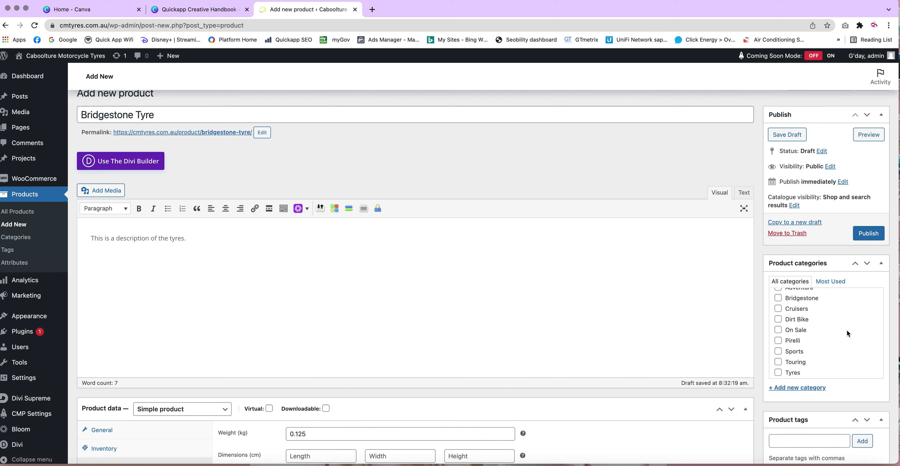
{"action": "scroll", "coordinate": [846, 330], "scroll_direction": "up", "scroll_amount": 2}
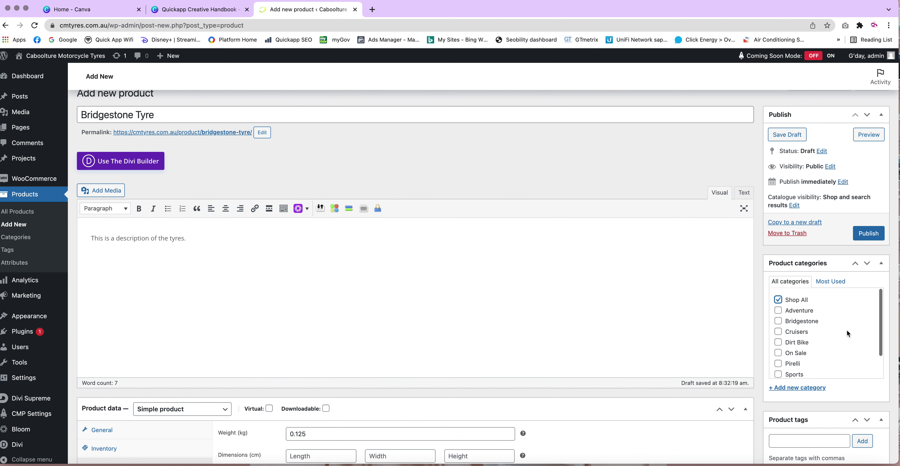
{"action": "scroll", "coordinate": [846, 330], "scroll_direction": "down", "scroll_amount": 2}
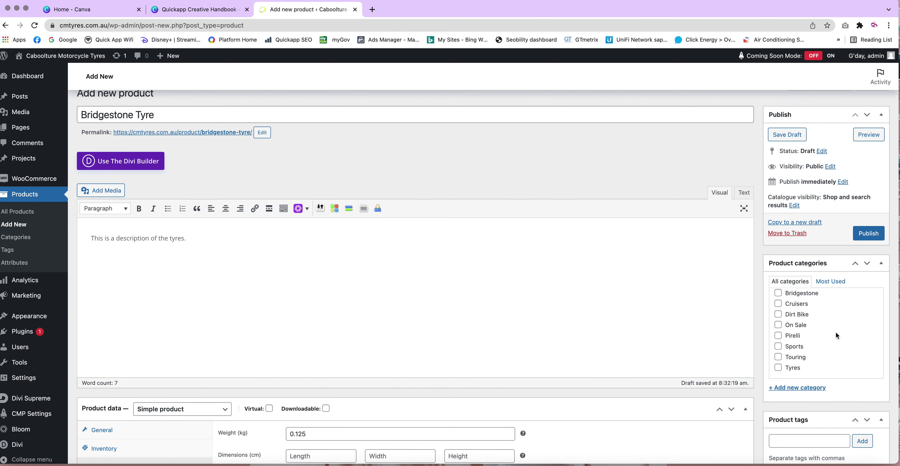
{"action": "left_click", "coordinate": [799, 388]}
- Create a new product category named 'Kendall'
{"action": "scroll", "coordinate": [800, 385], "scroll_direction": "down", "scroll_amount": 3}
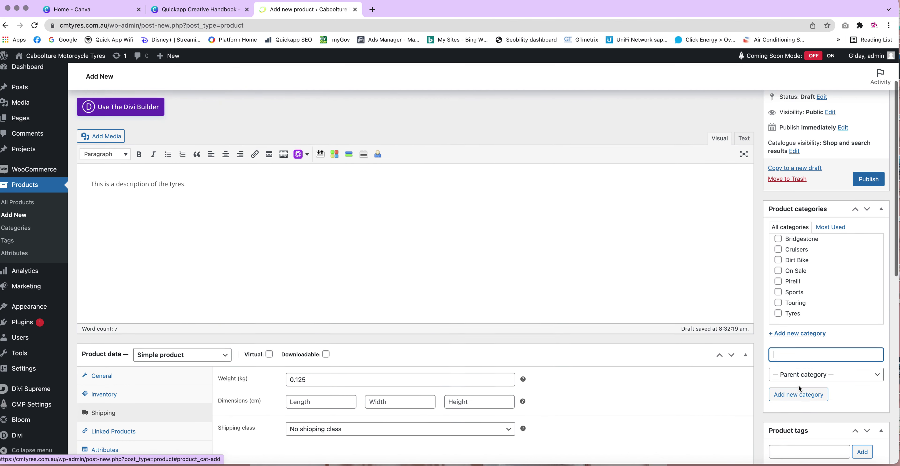
{"action": "type", "text": "Kendall"}
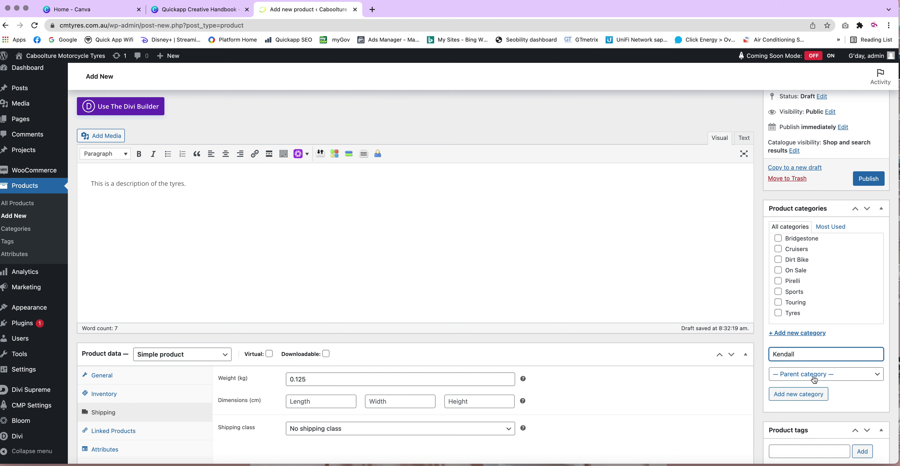
{"action": "left_click", "coordinate": [794, 394]}
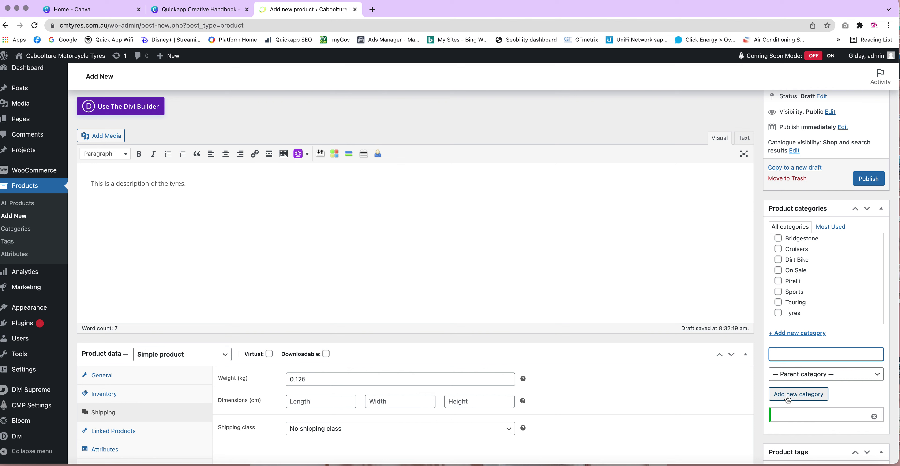
- Untick Kendall and file the product under the Bridgestone and Tyres categories
{"action": "scroll", "coordinate": [790, 259], "scroll_direction": "up", "scroll_amount": 2}
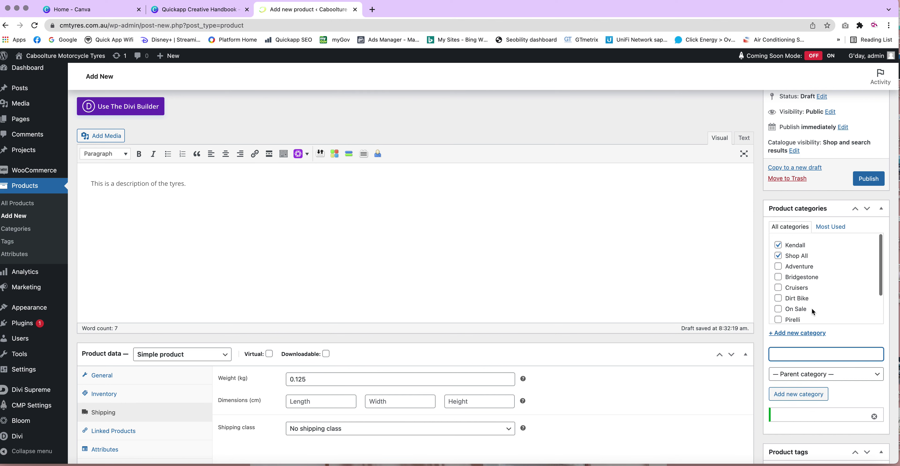
{"action": "left_click", "coordinate": [779, 246]}
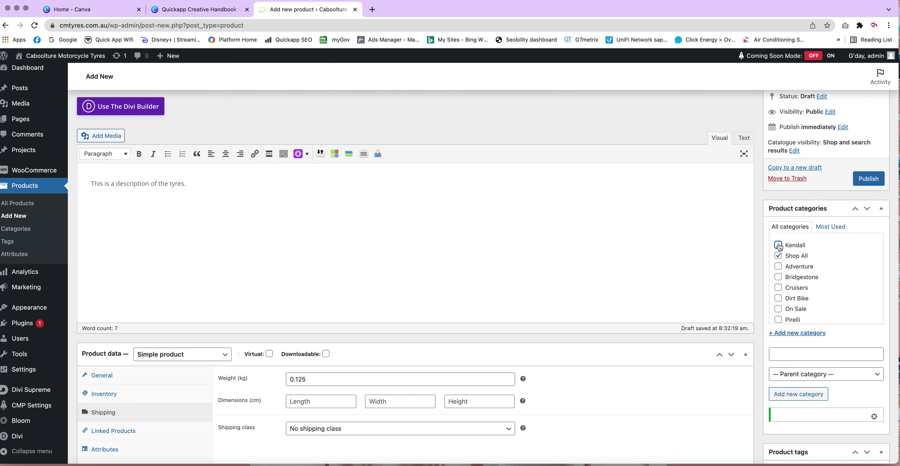
{"action": "left_click", "coordinate": [779, 278]}
{"action": "scroll", "coordinate": [856, 278], "scroll_direction": "down", "scroll_amount": 5}
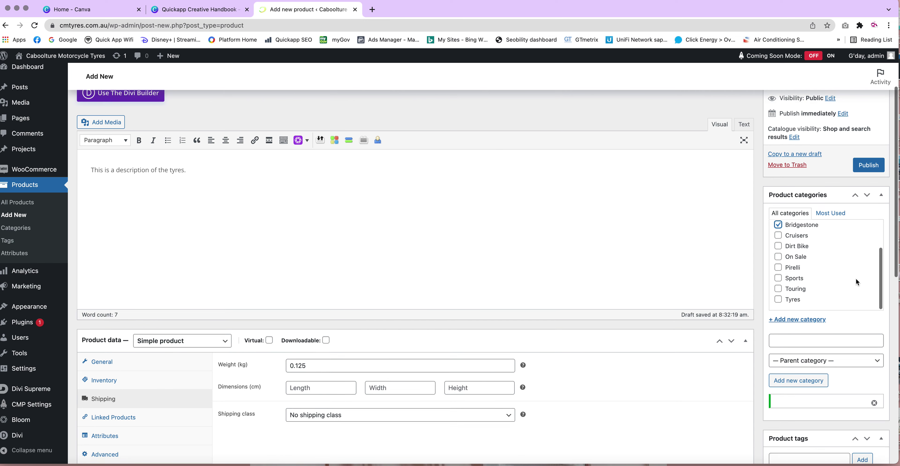
{"action": "left_click", "coordinate": [778, 296]}
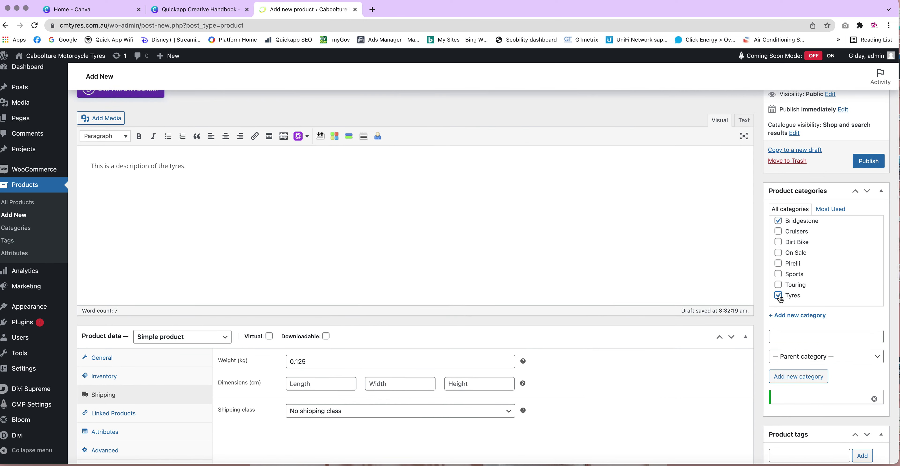
{"action": "scroll", "coordinate": [823, 288], "scroll_direction": "up", "scroll_amount": 2}
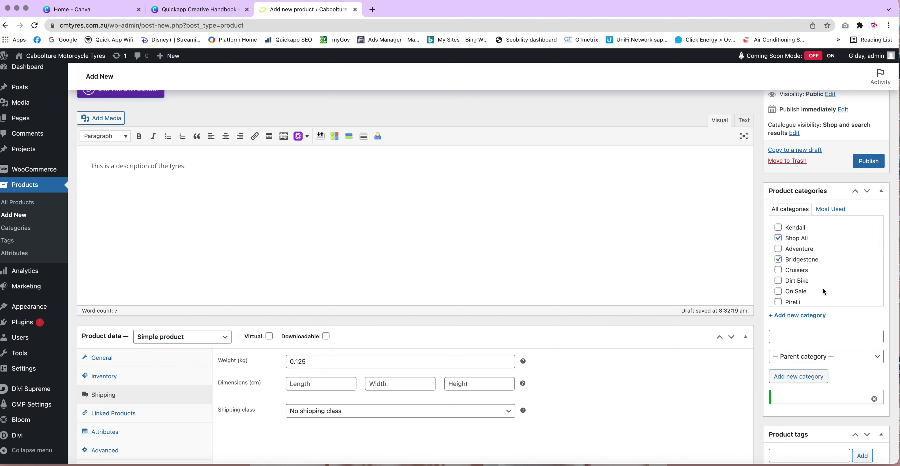
{"action": "scroll", "coordinate": [809, 285], "scroll_direction": "down", "scroll_amount": 2}
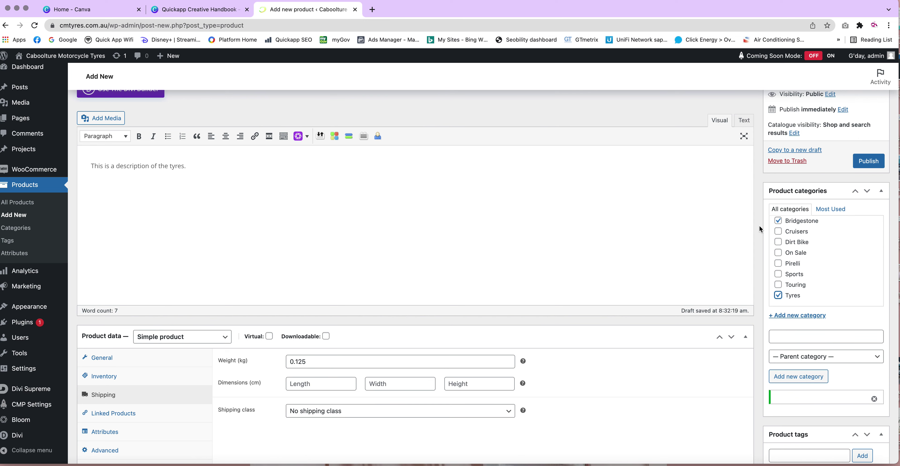
{"action": "scroll", "coordinate": [781, 249], "scroll_direction": "up", "scroll_amount": 2}
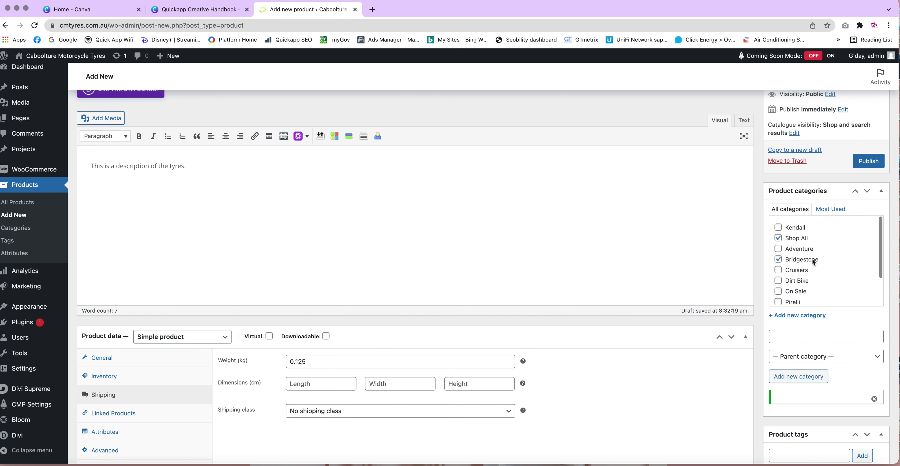
{"action": "scroll", "coordinate": [759, 236], "scroll_direction": "up", "scroll_amount": 2}
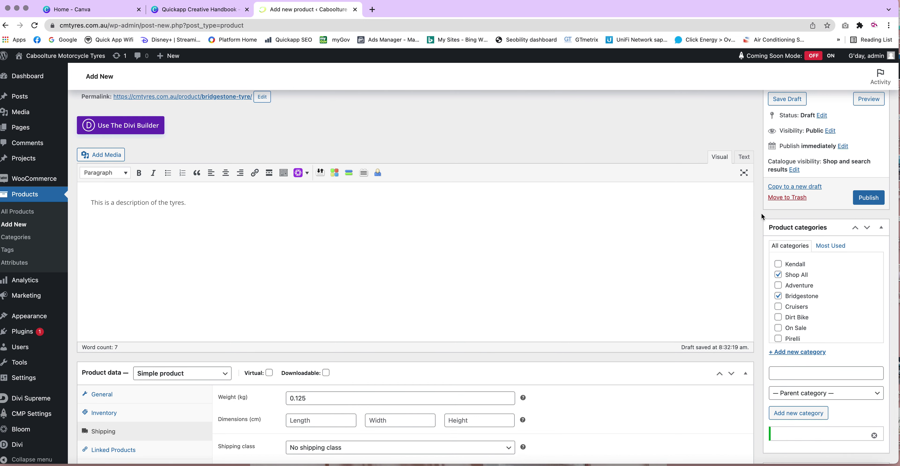
- Publish the Bridgestone Tyre product and go to its live product page
{"action": "scroll", "coordinate": [791, 221], "scroll_direction": "up", "scroll_amount": 3}
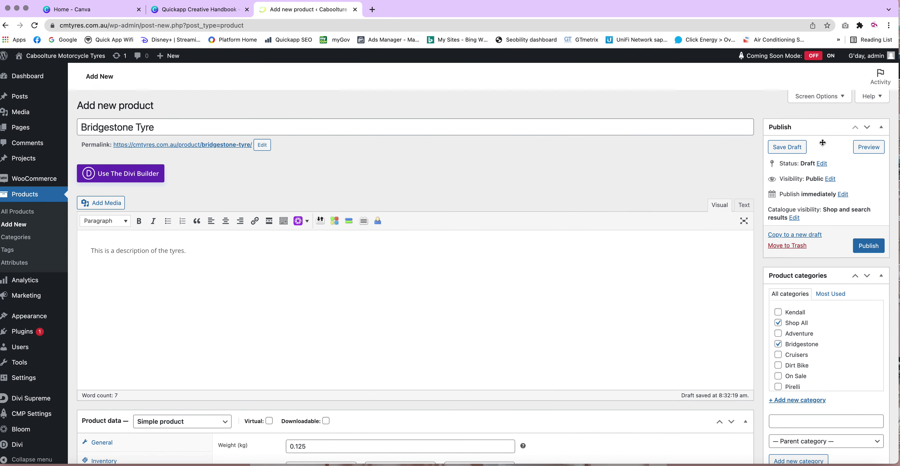
{"action": "left_click", "coordinate": [869, 246]}
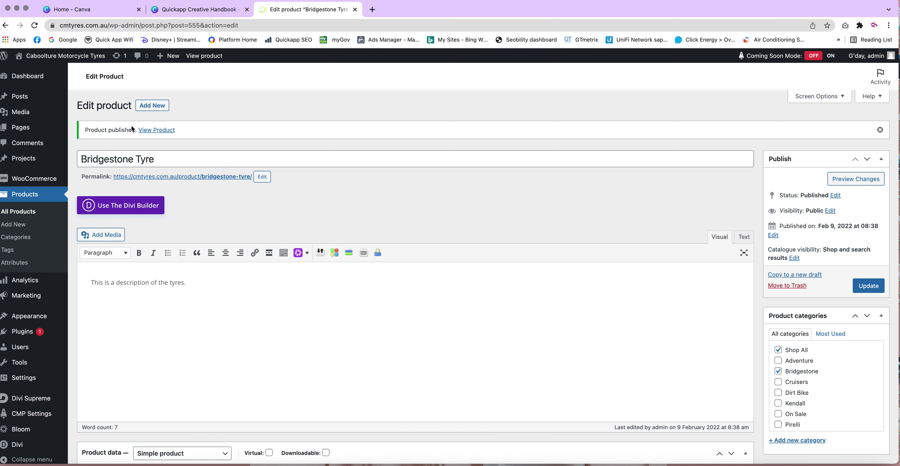
{"action": "left_click", "coordinate": [162, 132]}
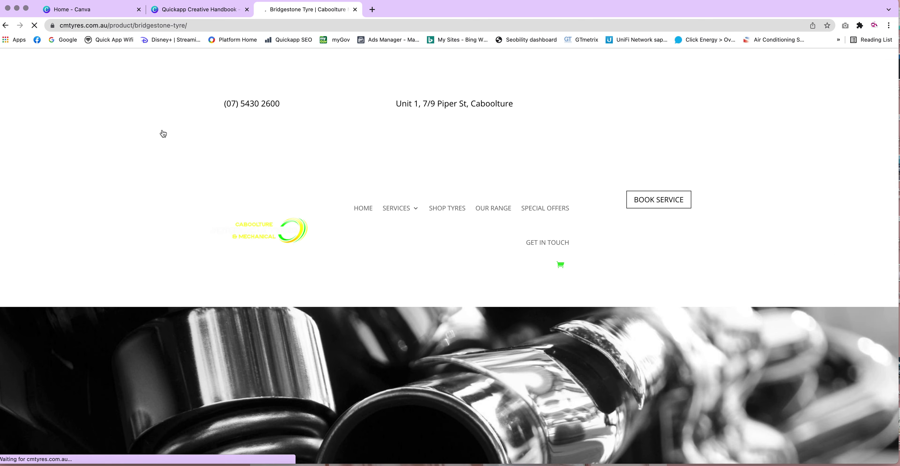
- Expand the Product Information accordion to reveal the tyre's description
{"action": "scroll", "coordinate": [540, 242], "scroll_direction": "down", "scroll_amount": 10}
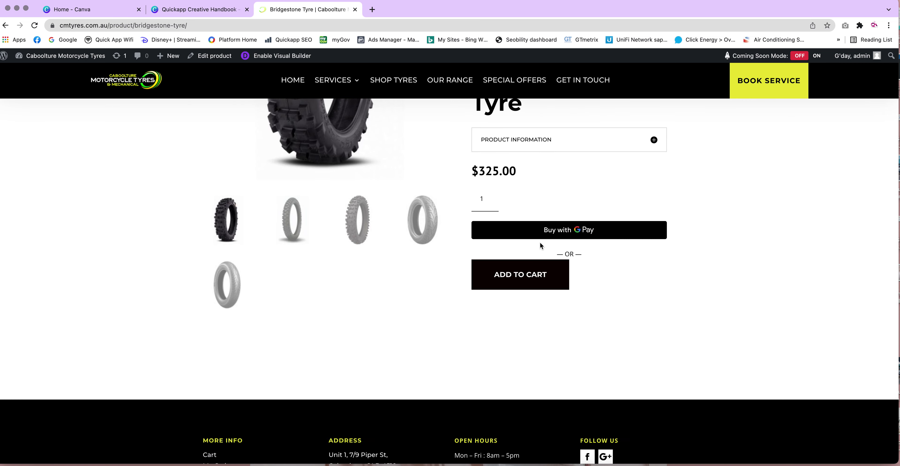
{"action": "scroll", "coordinate": [624, 174], "scroll_direction": "up", "scroll_amount": 5}
{"action": "scroll", "coordinate": [623, 174], "scroll_direction": "down", "scroll_amount": 3}
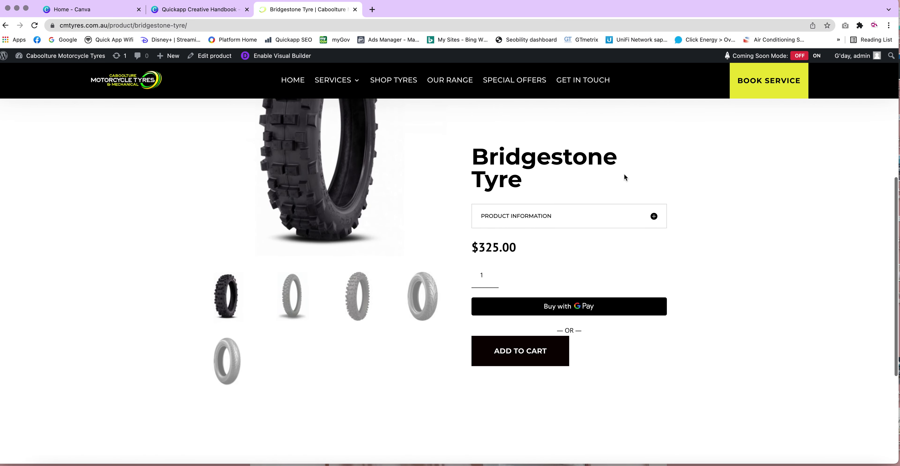
{"action": "left_click", "coordinate": [654, 220]}
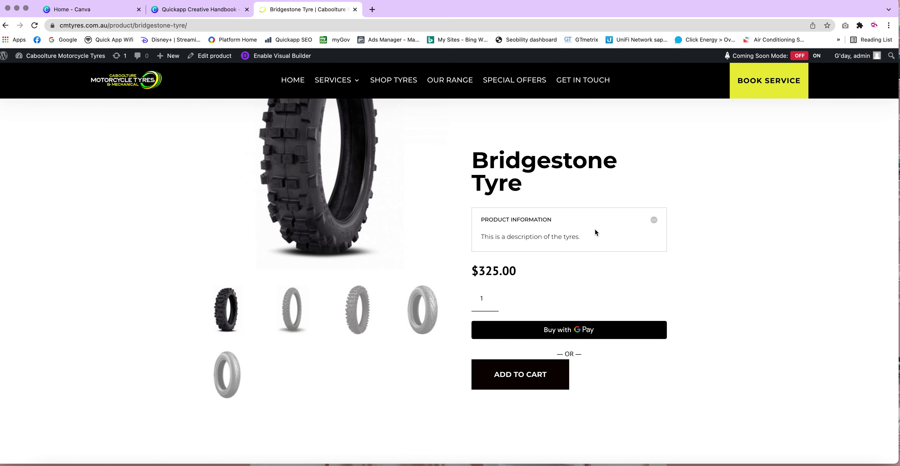
{"action": "scroll", "coordinate": [662, 228], "scroll_direction": "up", "scroll_amount": 8}
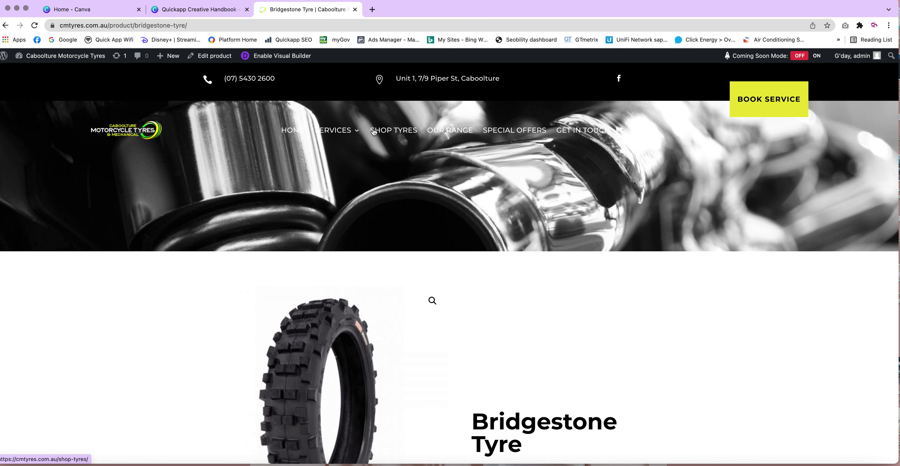
- Browse the Shop Tyres grid to find Bridgestone Tyre listed at $325.00
{"action": "left_click", "coordinate": [386, 133]}
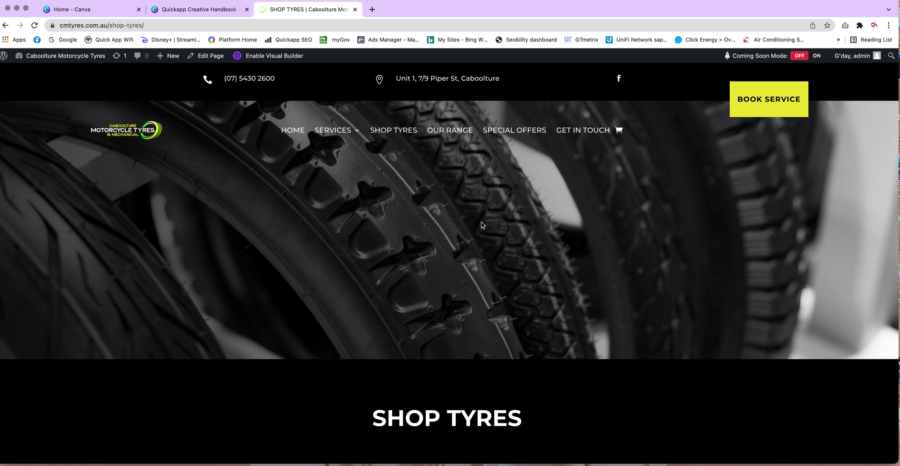
{"action": "scroll", "coordinate": [484, 231], "scroll_direction": "down", "scroll_amount": 10}
{"action": "scroll", "coordinate": [483, 232], "scroll_direction": "down", "scroll_amount": 1}
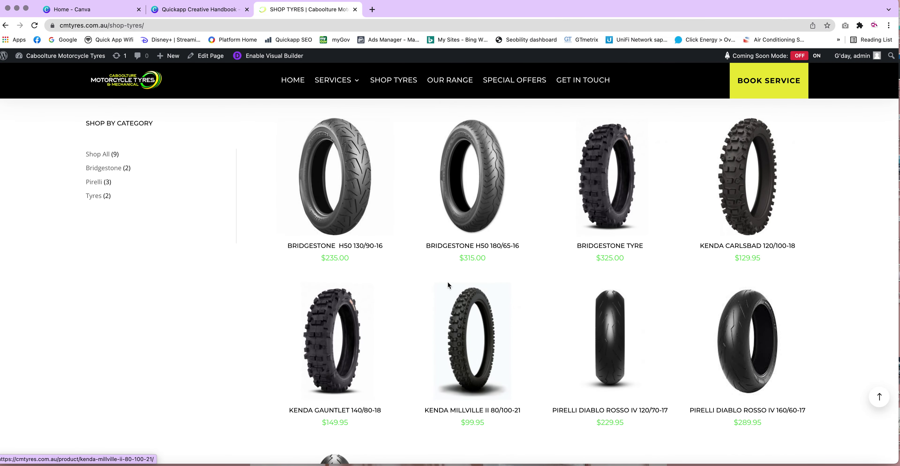
{"action": "scroll", "coordinate": [447, 284], "scroll_direction": "down", "scroll_amount": 4}
{"action": "scroll", "coordinate": [449, 285], "scroll_direction": "up", "scroll_amount": 5}
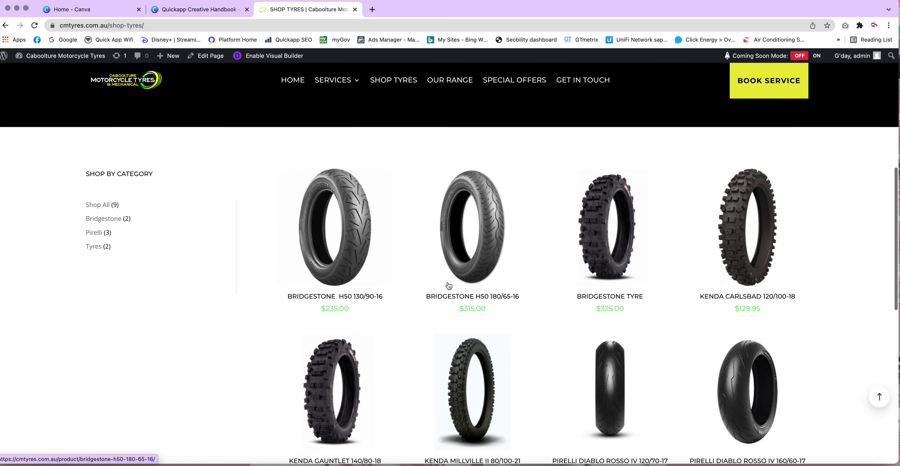